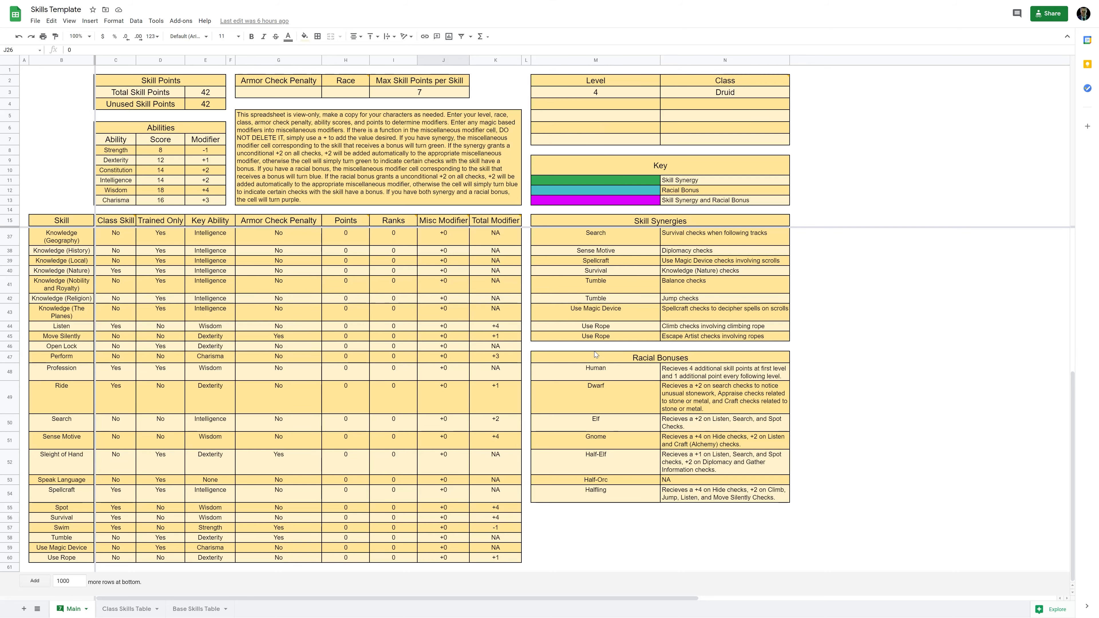
pyautogui.scroll(7, 594, 351)
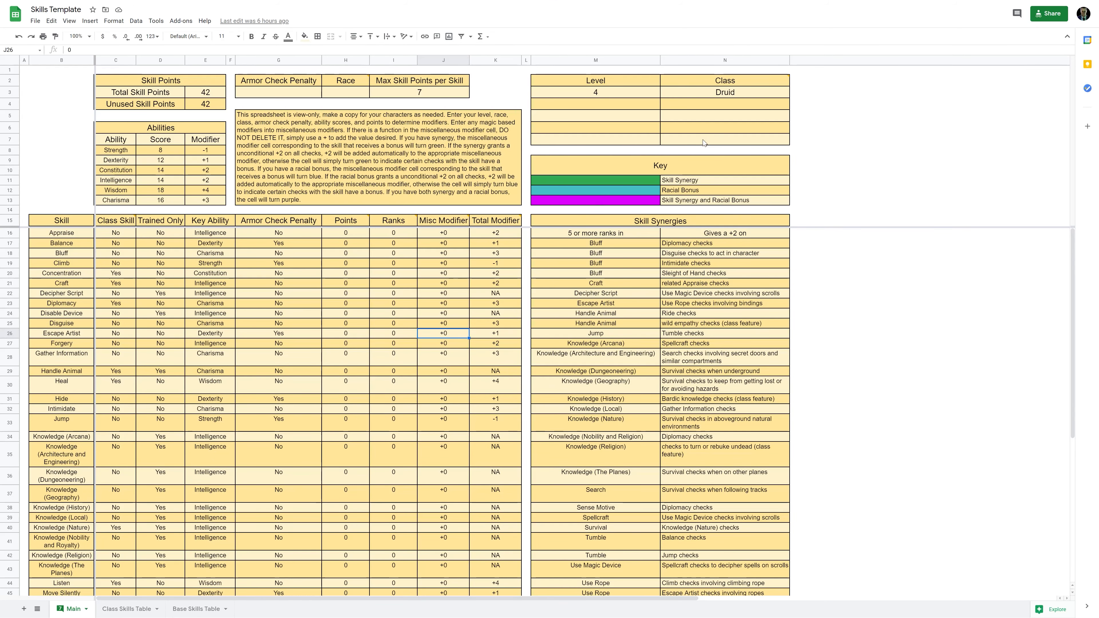
pyautogui.scroll(-7, 351, 361)
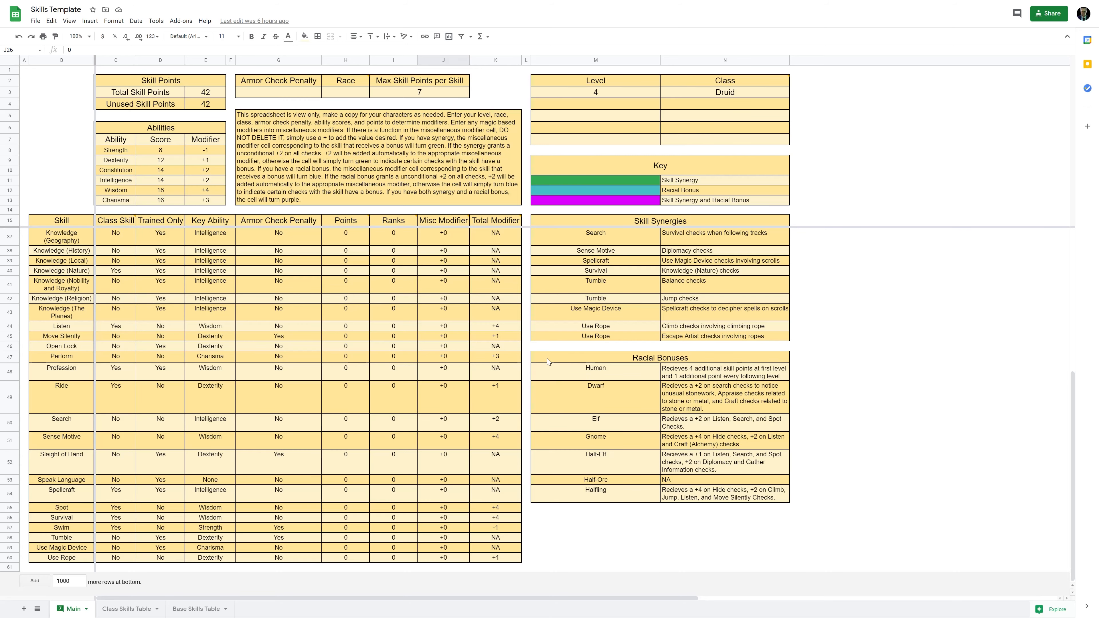
pyautogui.scroll(4, 605, 337)
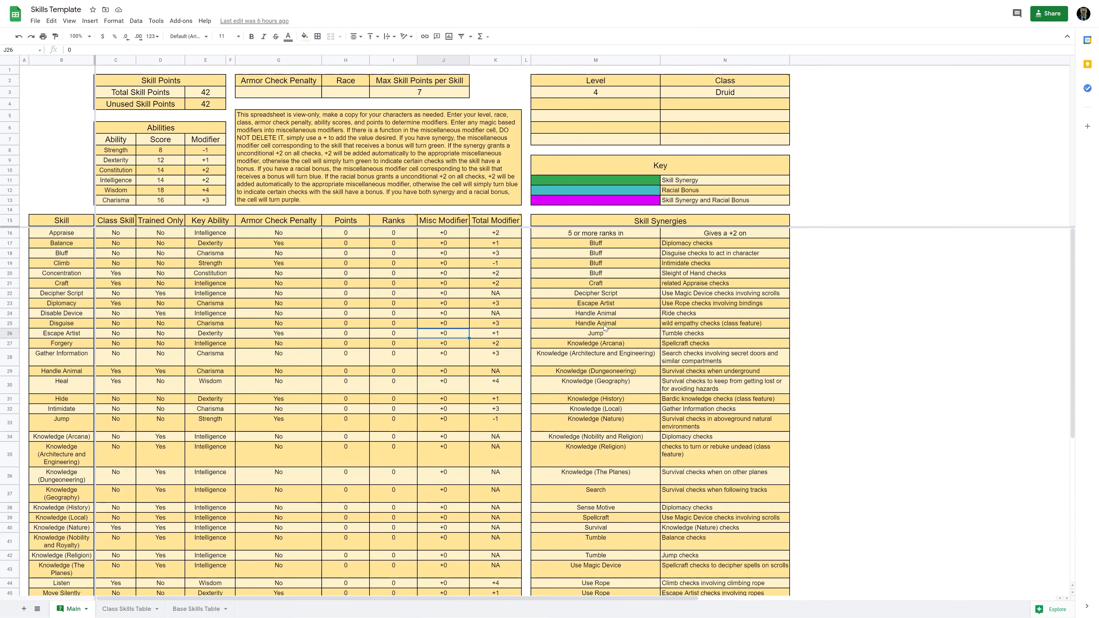
# Step: Add borders and a light yellow 2 fill to the empty cells M55:N55 under the Halfling row of the Racial Bonuses table
pyautogui.scroll(-4, 606, 332)
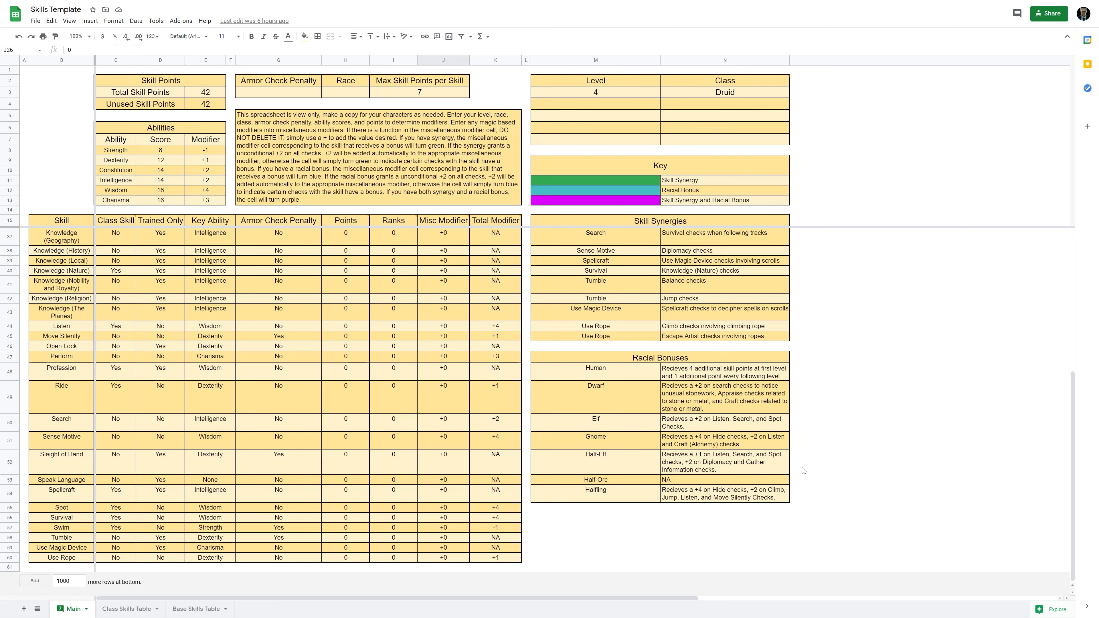
pyautogui.moveTo(625, 511); pyautogui.dragTo(665, 507)
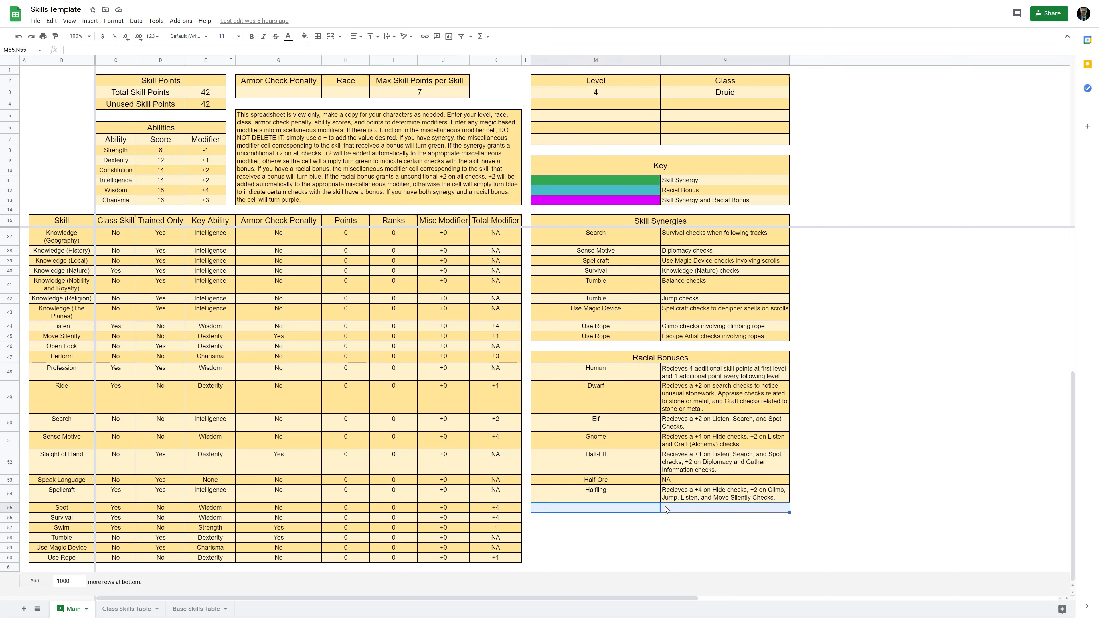
pyautogui.click(317, 36)
pyautogui.click(332, 58)
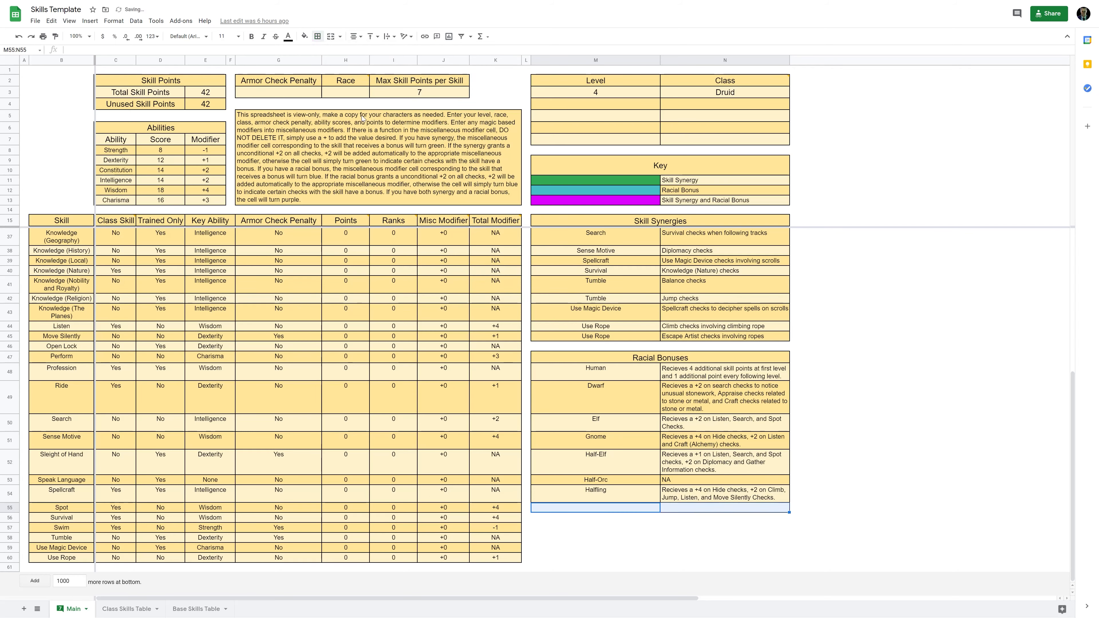
pyautogui.click(307, 37)
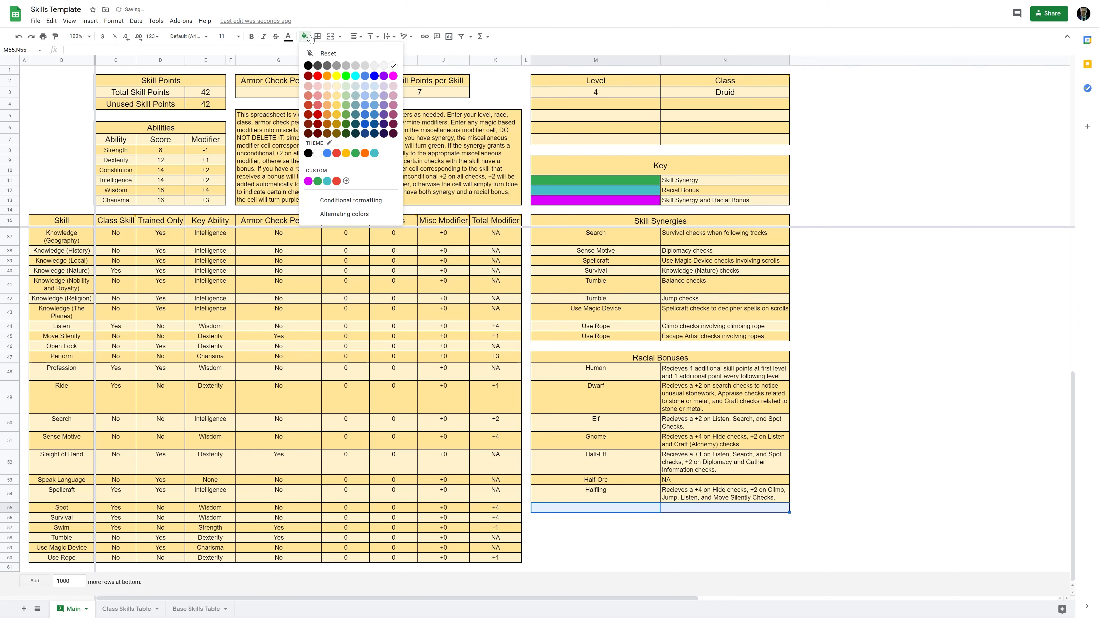
pyautogui.click(339, 97)
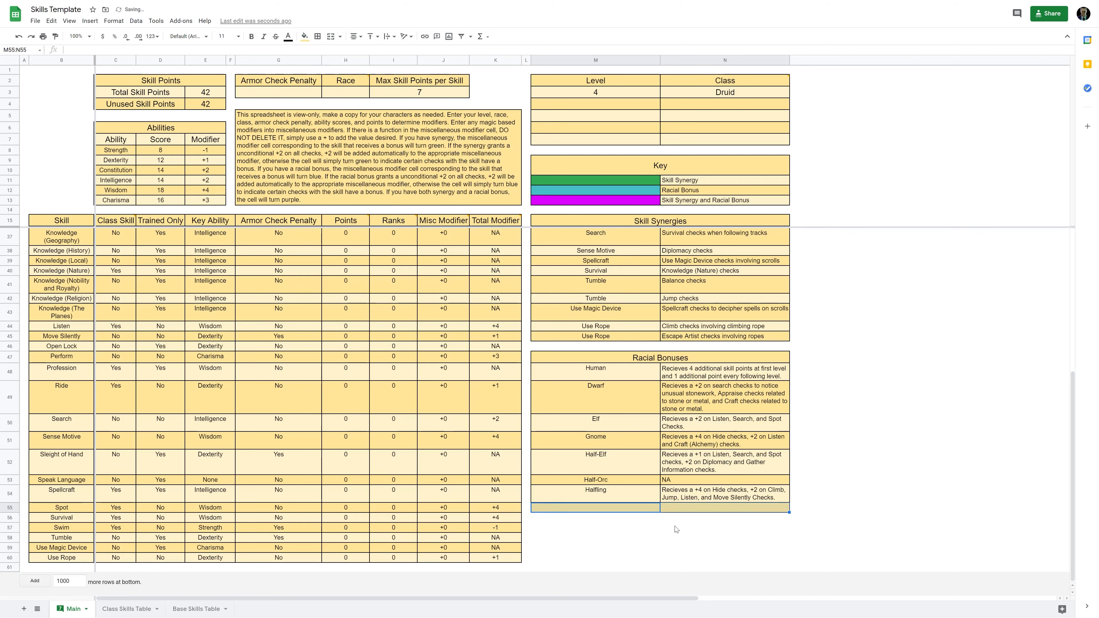
pyautogui.click(724, 527)
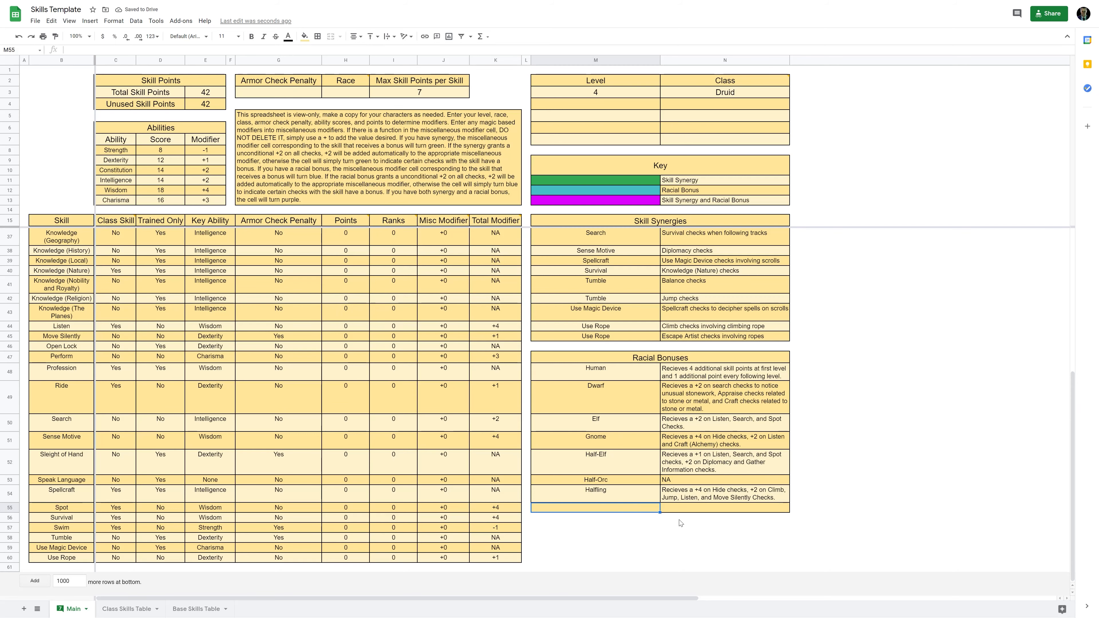
# Step: Set the vertical alignment of cells M55:N55 to top
pyautogui.moveTo(655, 508); pyautogui.dragTo(674, 509)
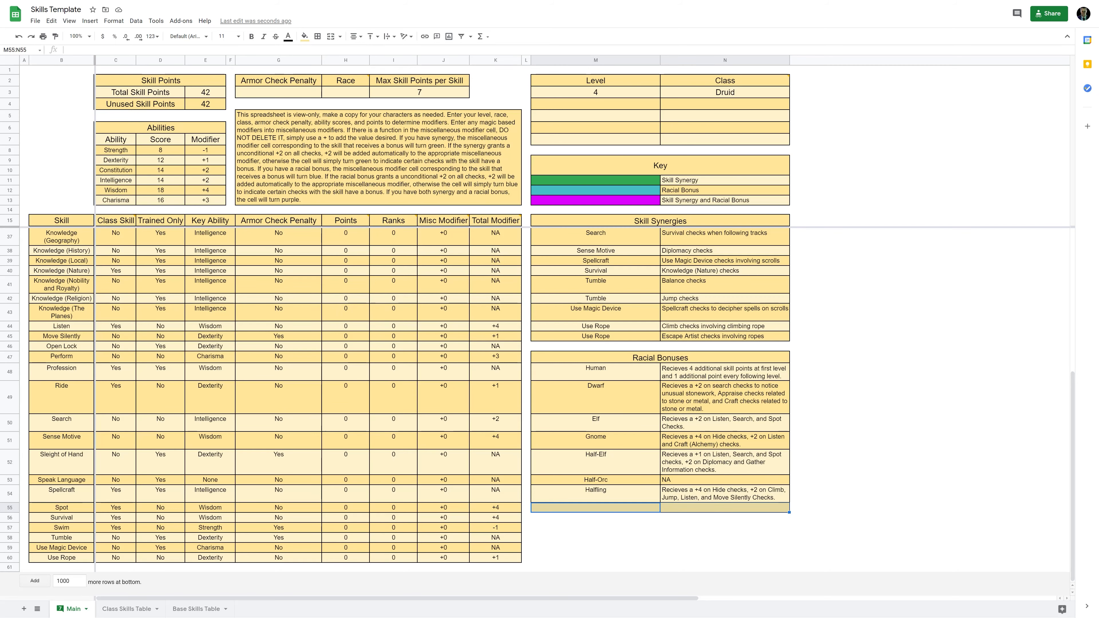
pyautogui.click(376, 36)
pyautogui.click(377, 54)
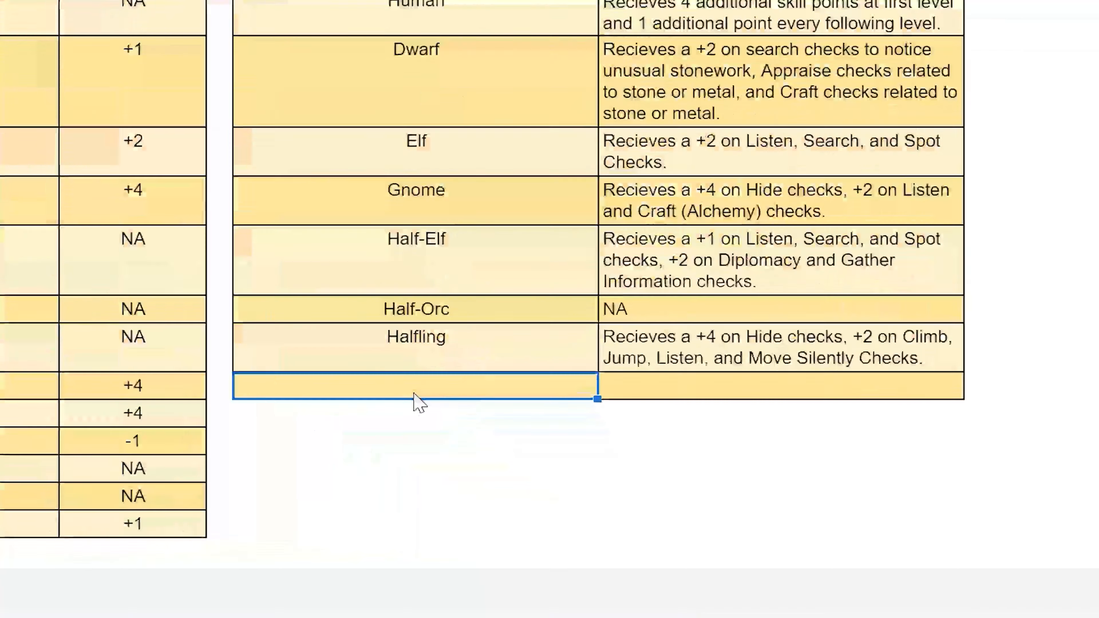
# Step: Enter the race name "Goblin" in cell M55 under Halfling
pyautogui.write('Gobl;')
pyautogui.press('BackSpace')
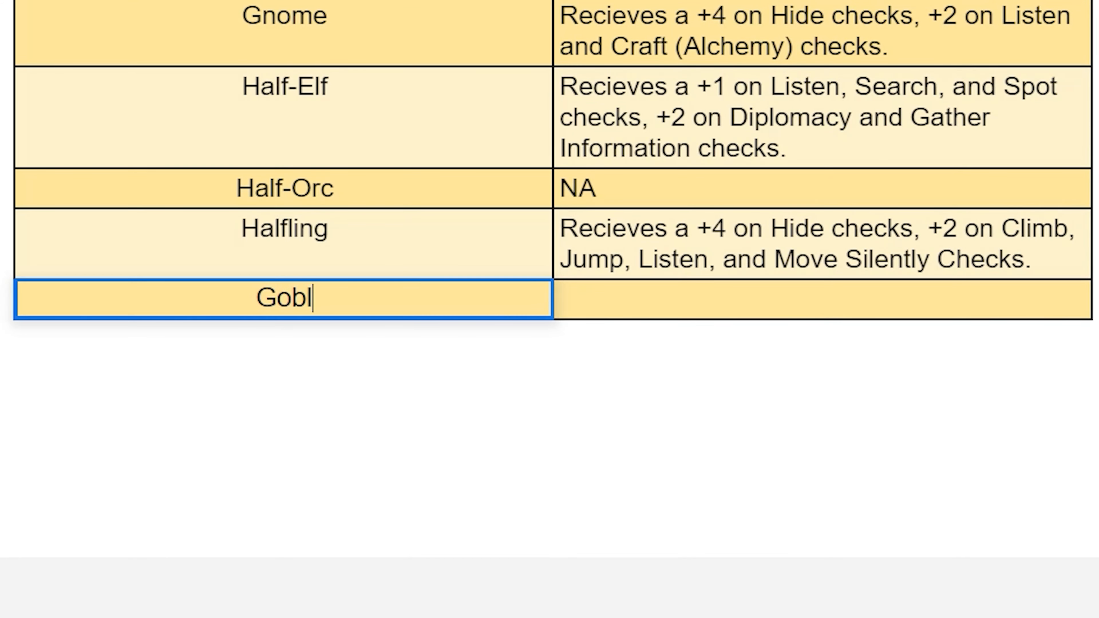
pyautogui.write('in')
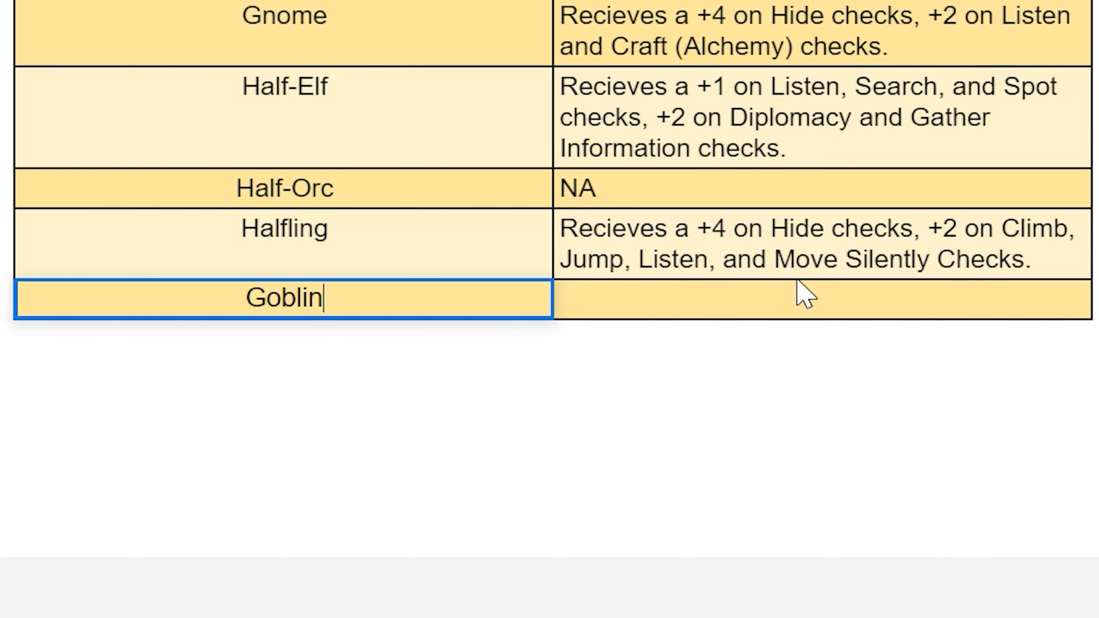
# Step: Enter the Goblin bonus description "Recieves a +4 on Hide, Move Silently, and Ride checks" in cell N55
pyautogui.click(747, 315)
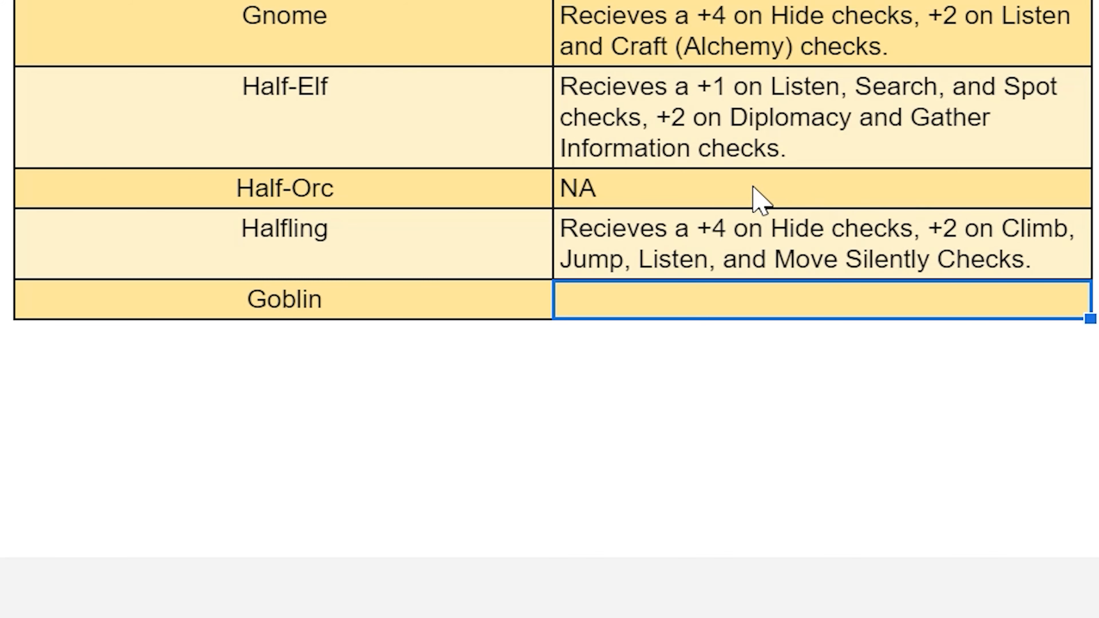
pyautogui.write('RE')
pyautogui.press('BackSpace')
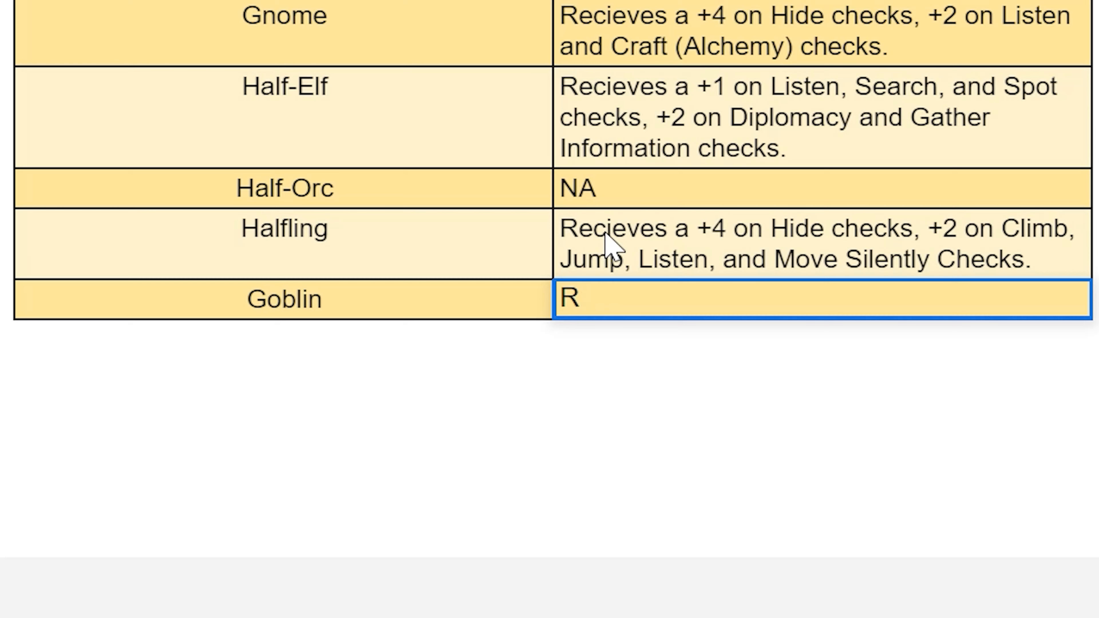
pyautogui.write('ecieves')
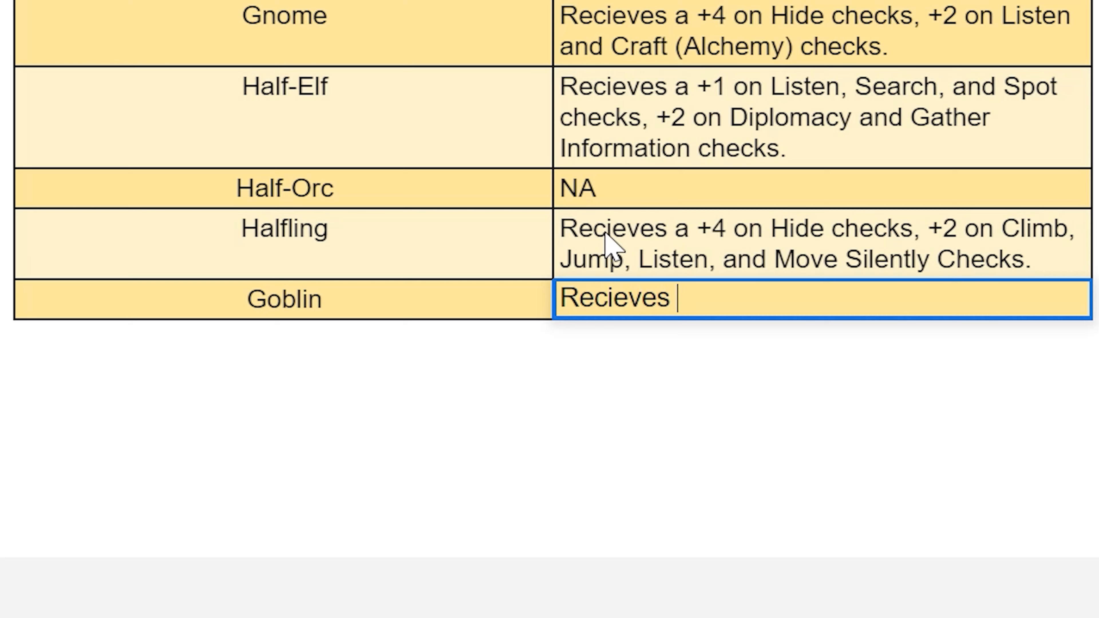
pyautogui.write(' a +4 on Hide, ')
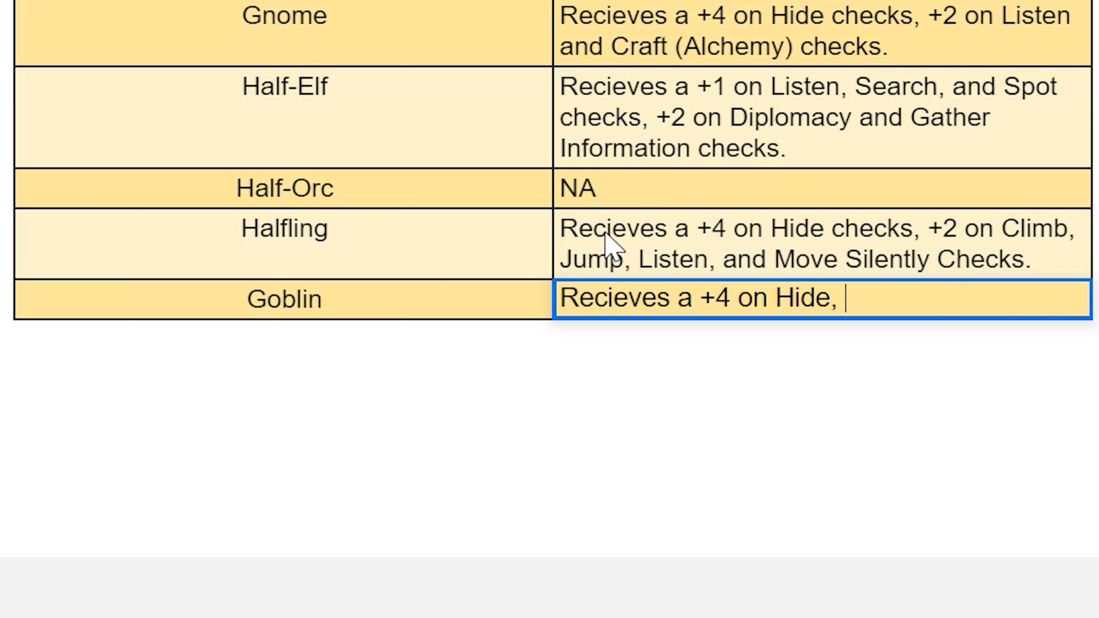
pyautogui.write('Move SIlently')
pyautogui.press('BackSpace')
pyautogui.press('BackSpace')
pyautogui.press('BackSpace')
pyautogui.press('BackSpace')
pyautogui.press('BackSpace')
pyautogui.press('BackSpace')
pyautogui.press('BackSpace')
pyautogui.write('il')
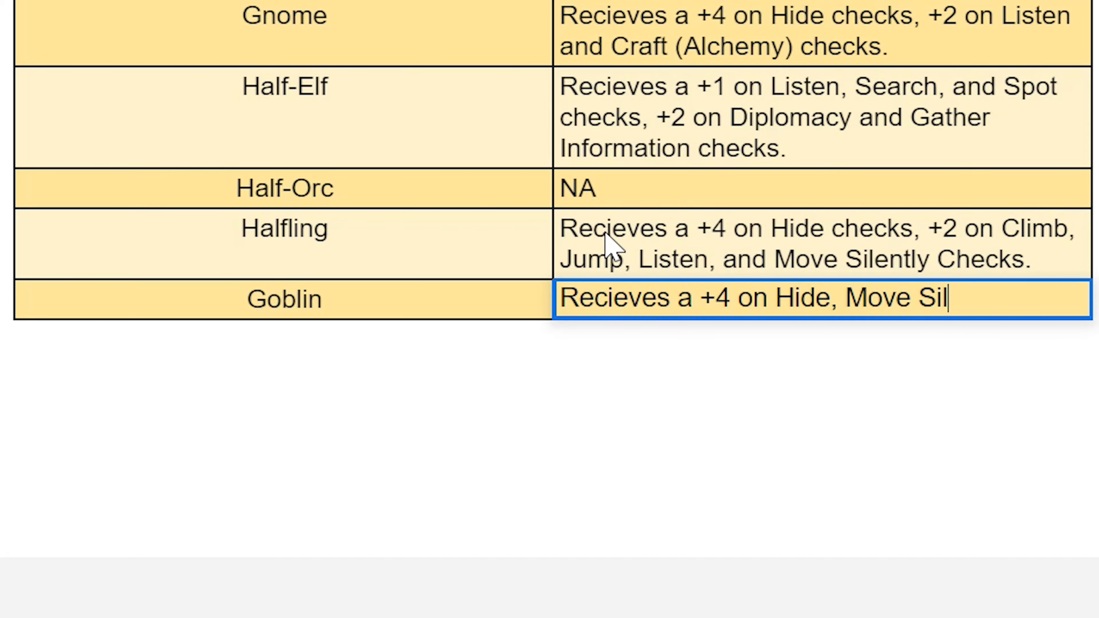
pyautogui.write('ently, and Ri')
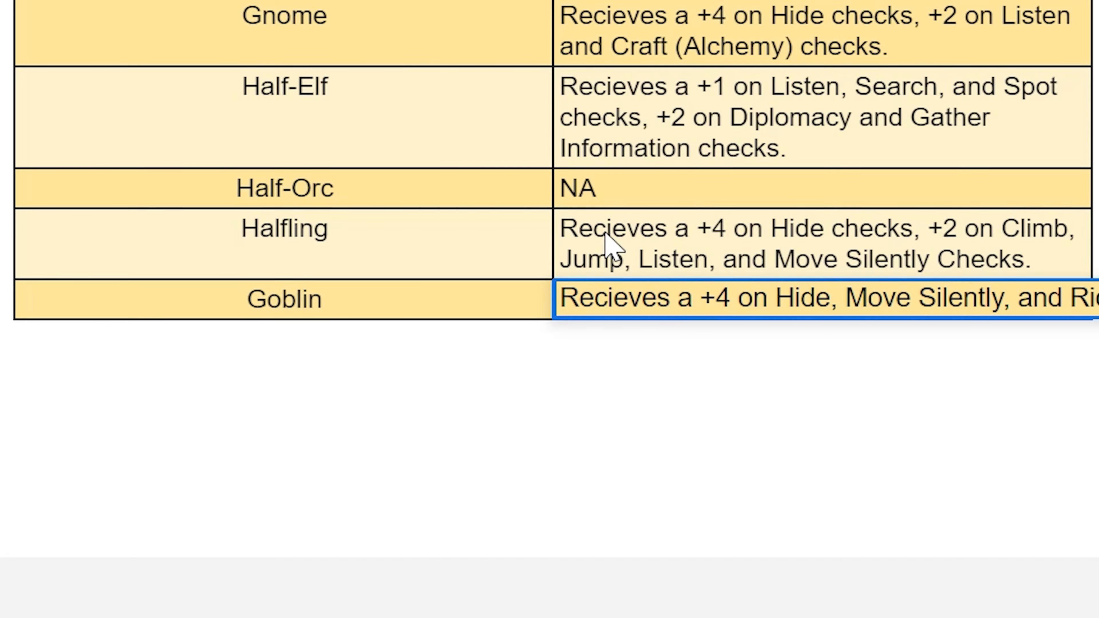
pyautogui.write('de checks')
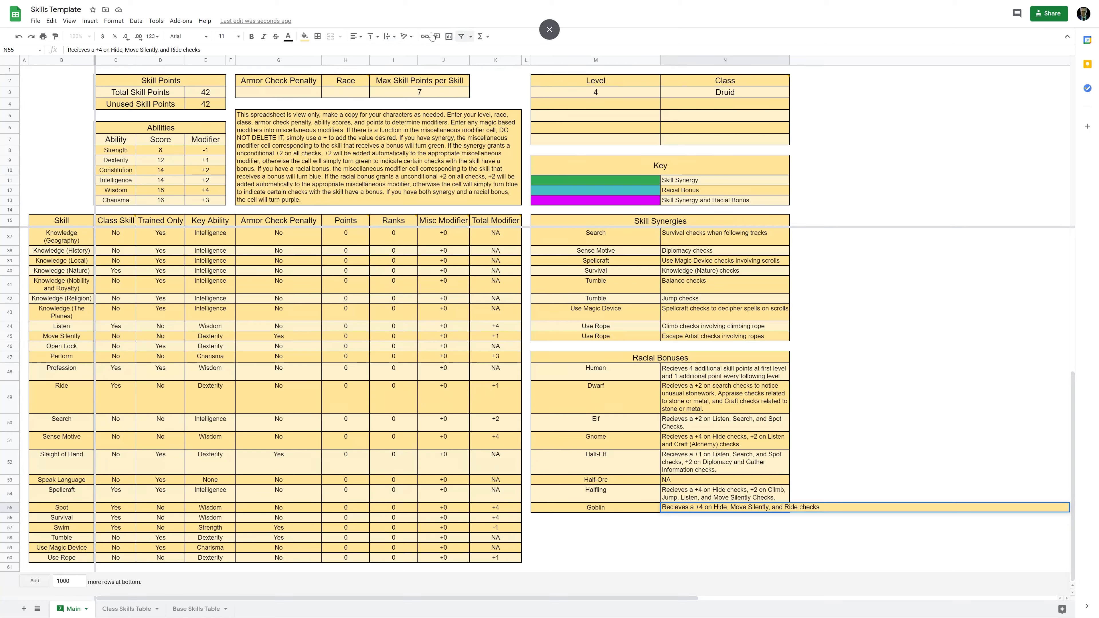
# Step: Wrap the text of the Goblin bonus description in cell N55
pyautogui.click(388, 37)
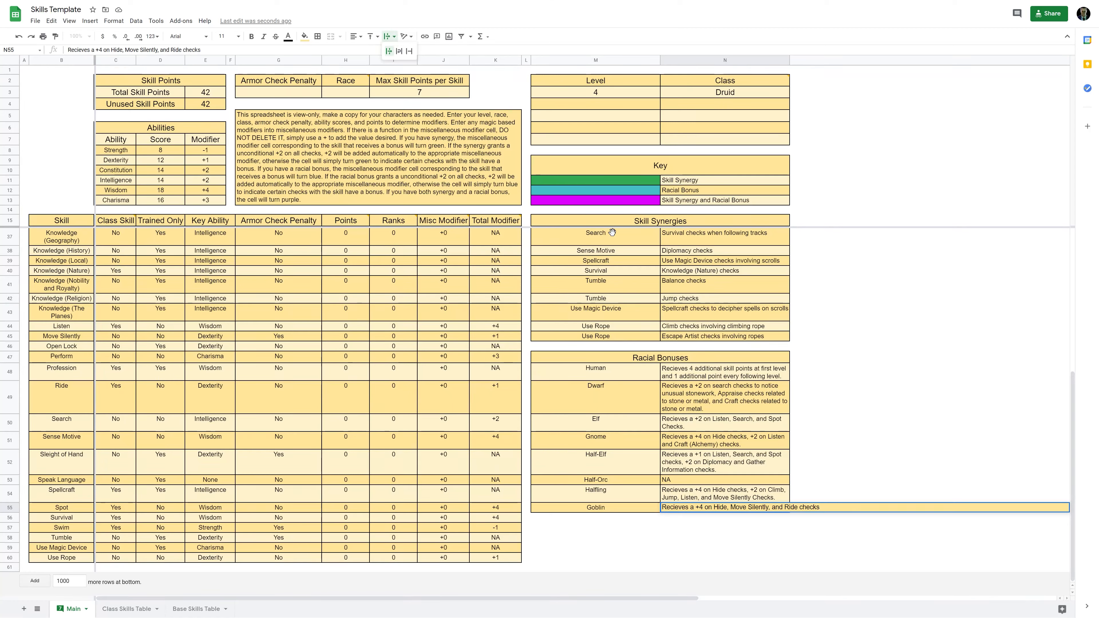
pyautogui.click(399, 51)
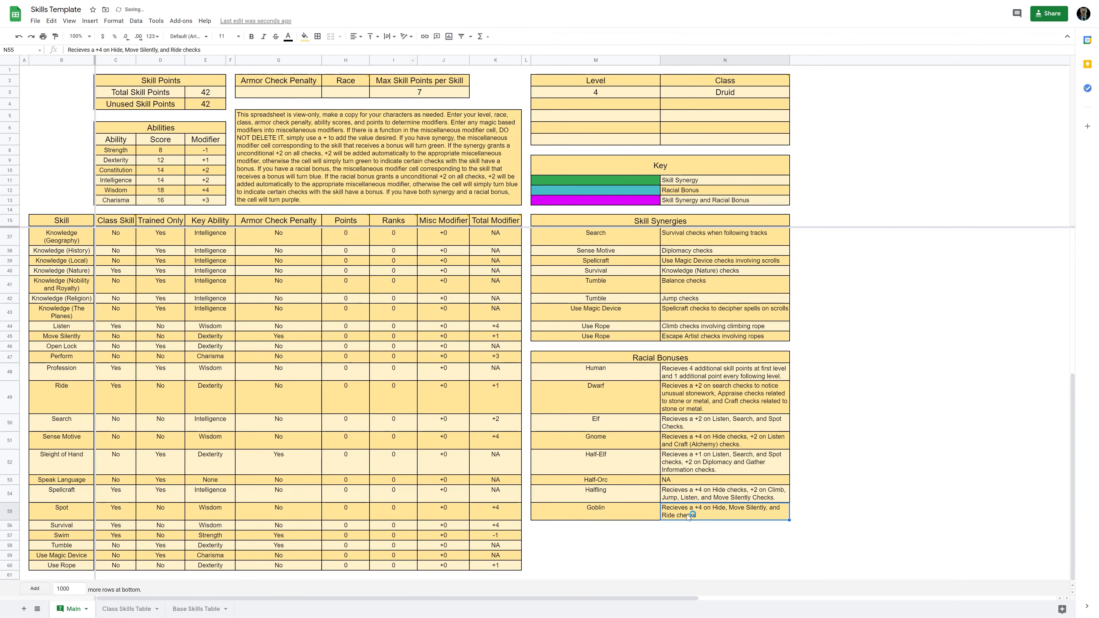
pyautogui.press('Left')
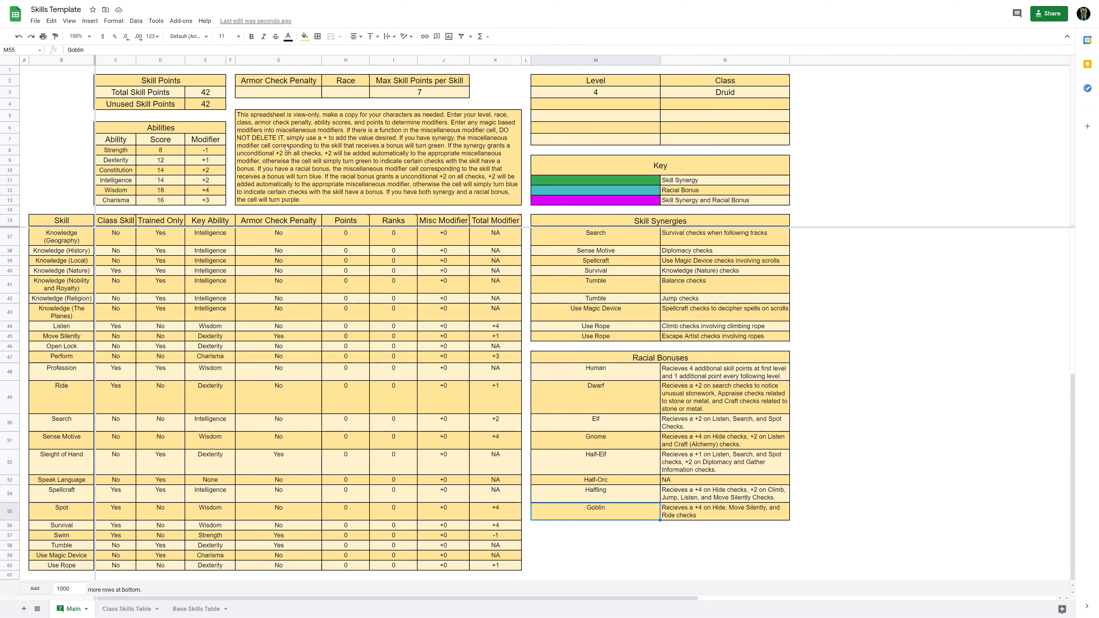
# Step: Set the character's Race in cell H3 to Human
pyautogui.click(338, 91)
pyautogui.write('Hu')
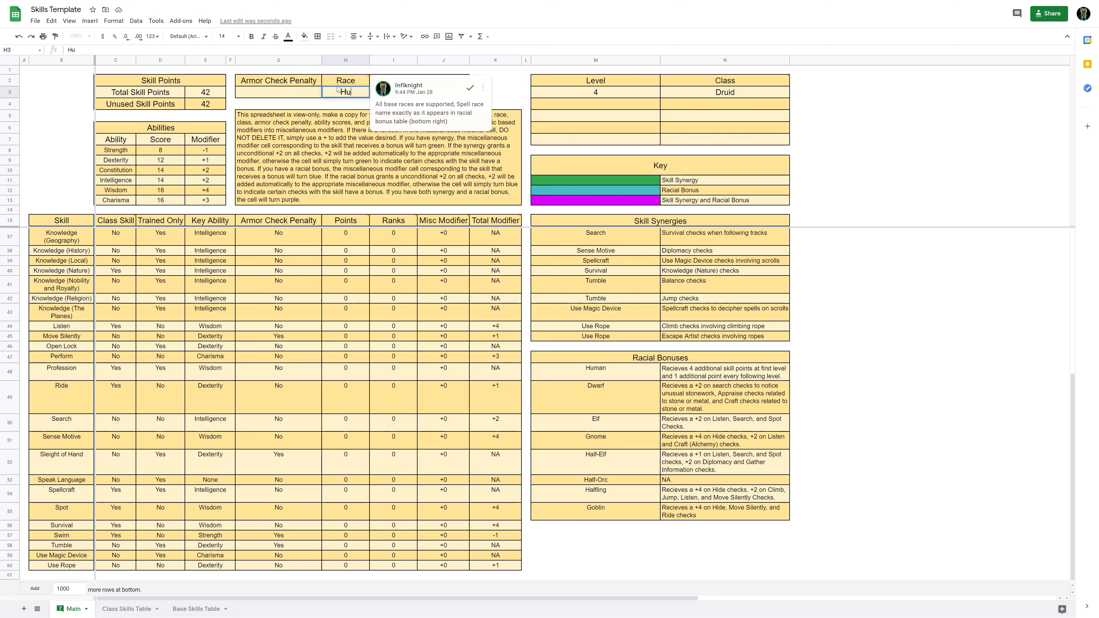
pyautogui.write('man')
pyautogui.press('Return')
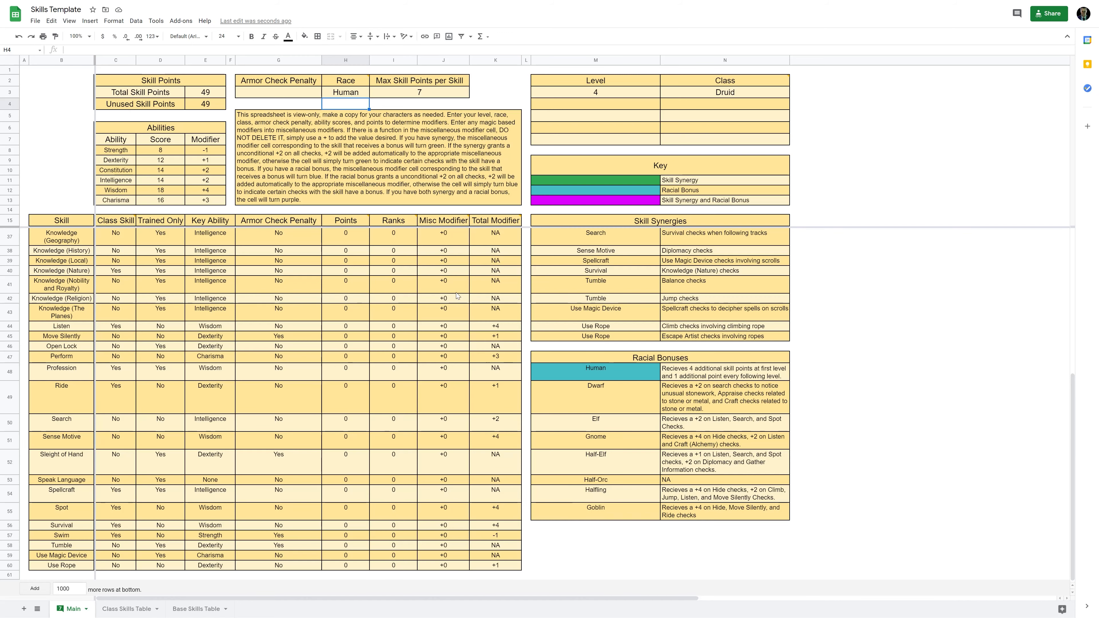
# Step: Change the character's Race in cell H3 to Goblin
pyautogui.click(352, 92)
pyautogui.write('Go')
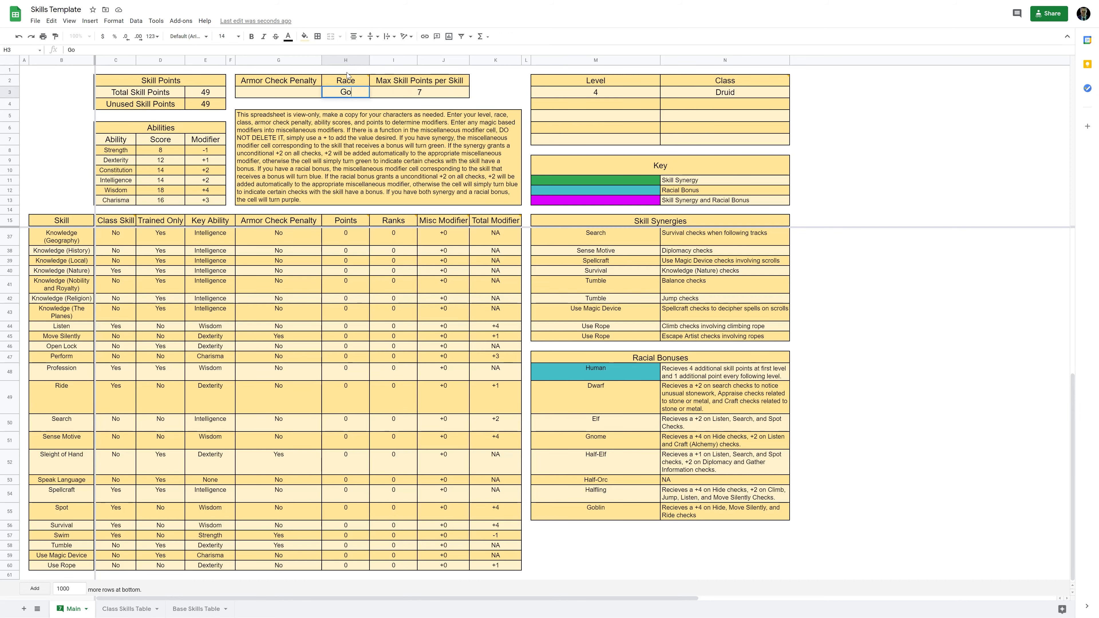
pyautogui.write('blin')
pyautogui.press('Return')
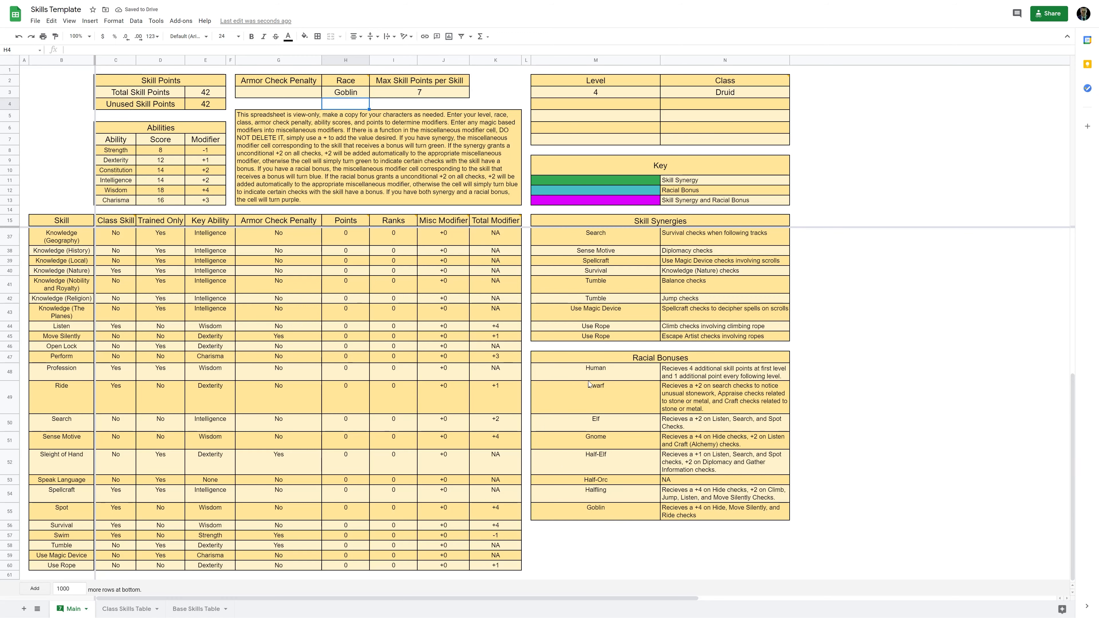
# Step: Create a conditional formatting rule for the Goblin cell M55 using the custom formula =H3="Goblin"
pyautogui.click(546, 509)
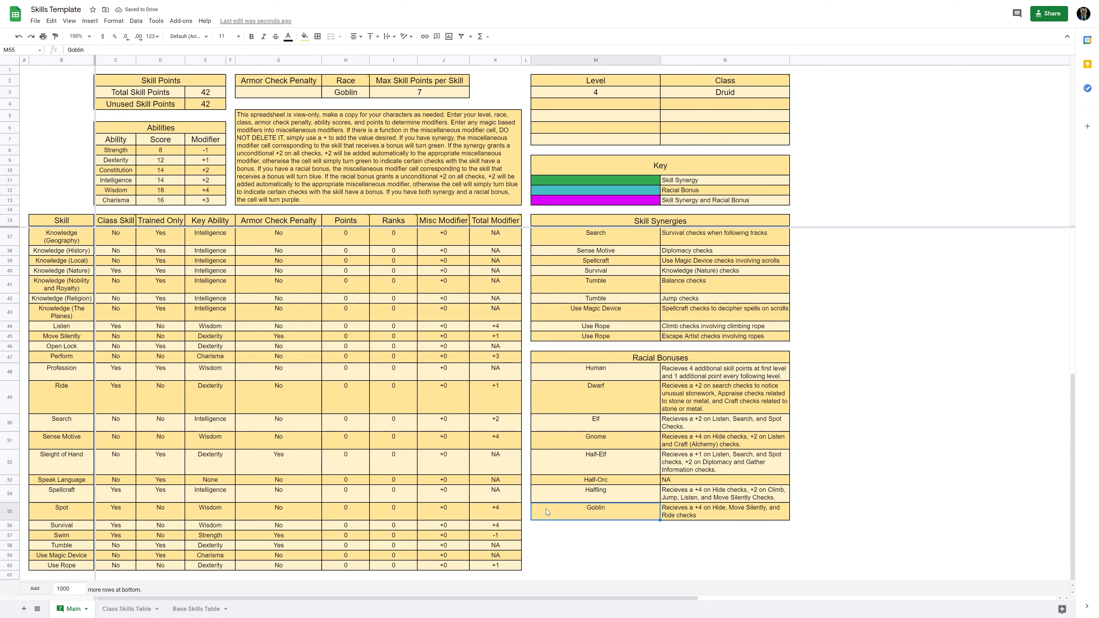
pyautogui.rightClick(551, 509)
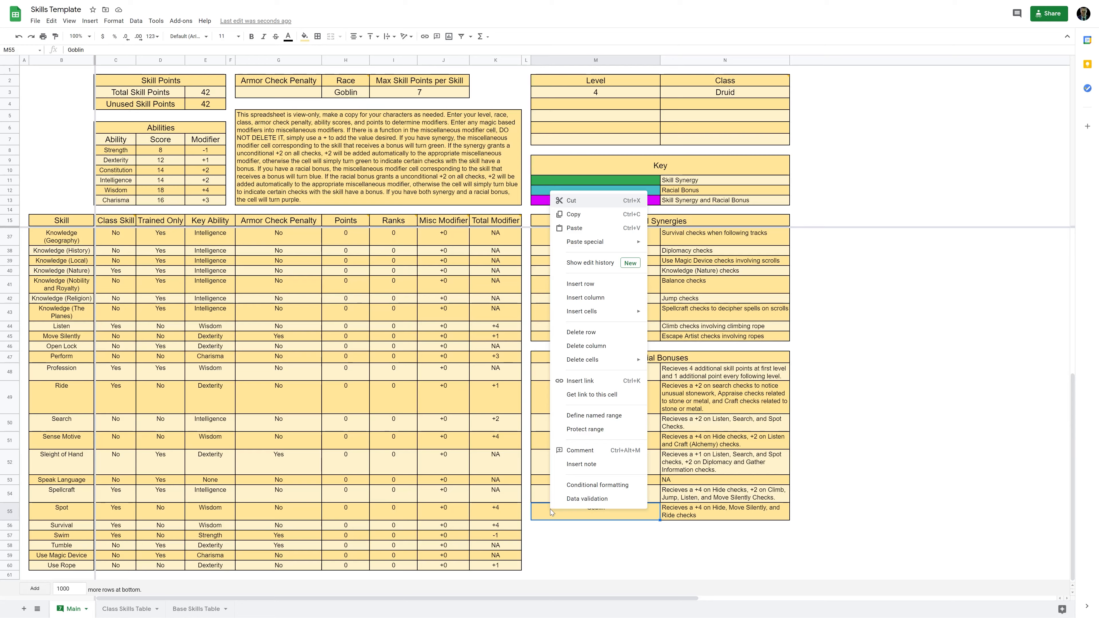
pyautogui.click(606, 485)
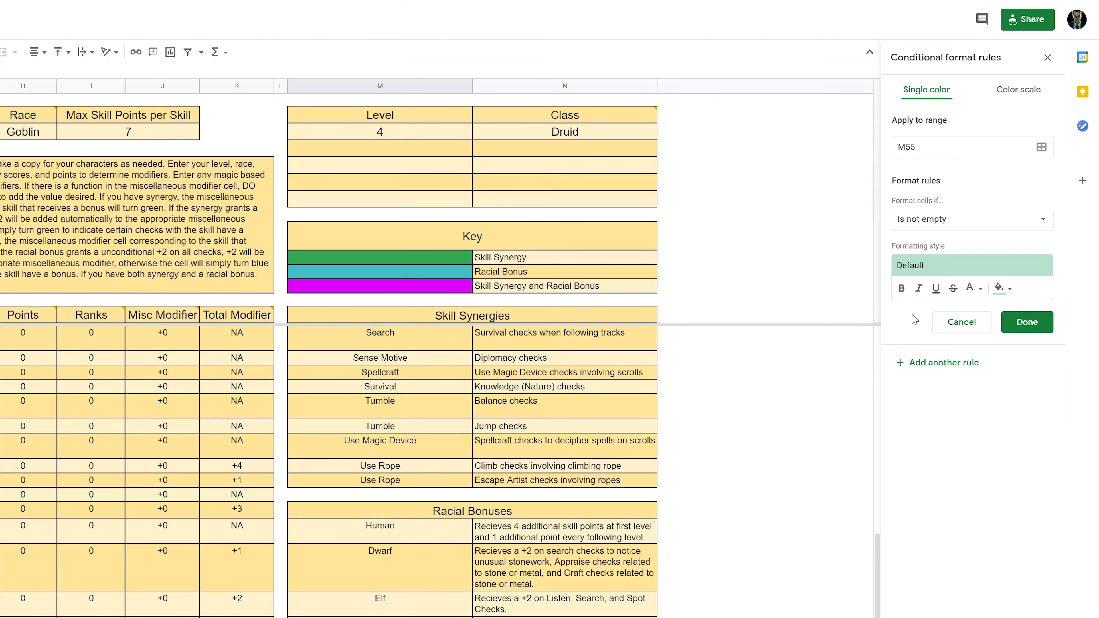
pyautogui.click(929, 228)
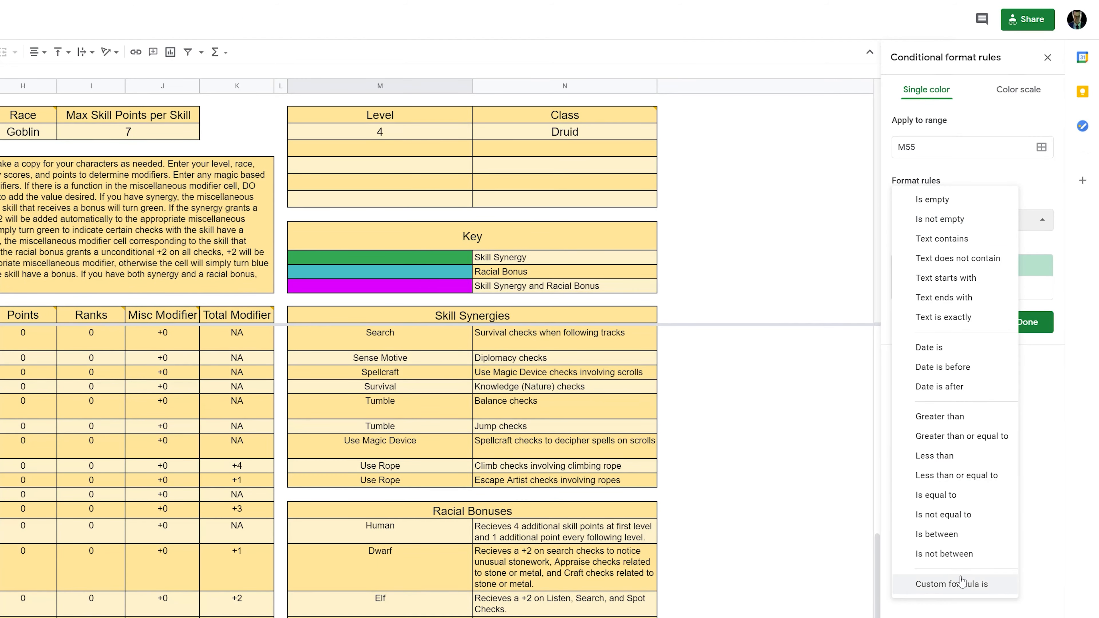
pyautogui.click(951, 581)
pyautogui.click(943, 247)
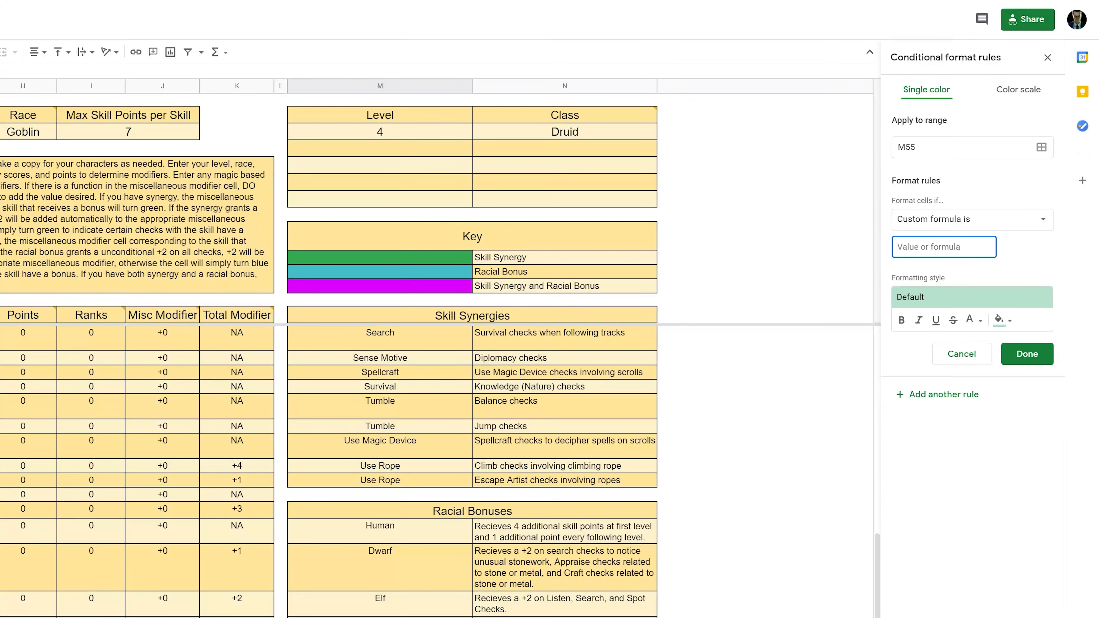
pyautogui.write('=H3="Goblin')
# Step: Give the Goblin rule the teal theme fill matching the Racial Bonus key color, and save the rule
pyautogui.click(1002, 319)
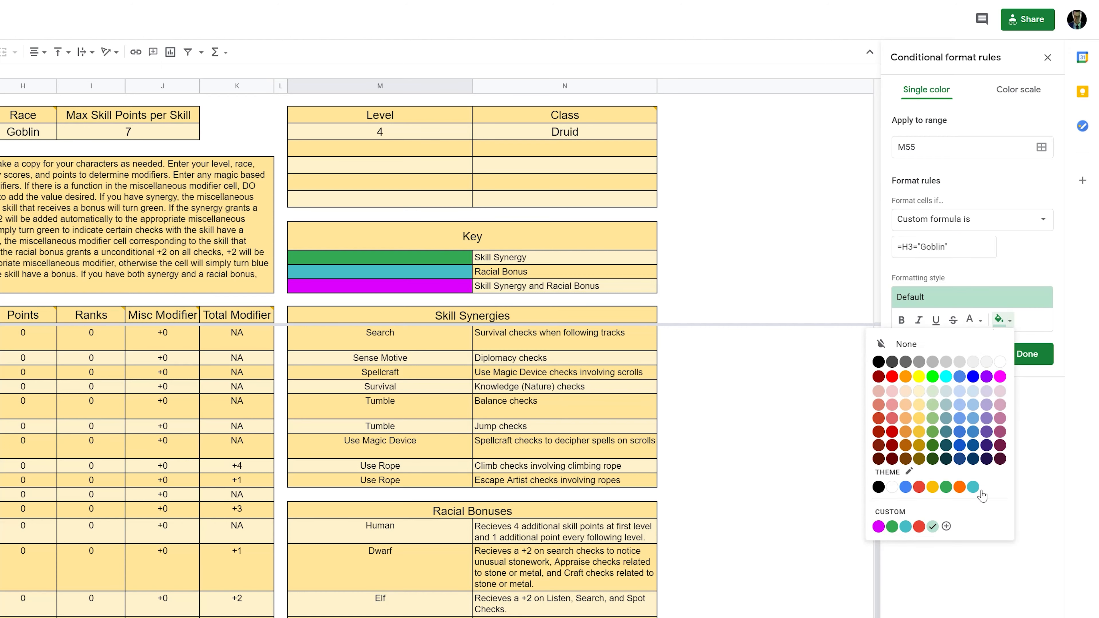
pyautogui.click(978, 501)
pyautogui.click(1035, 360)
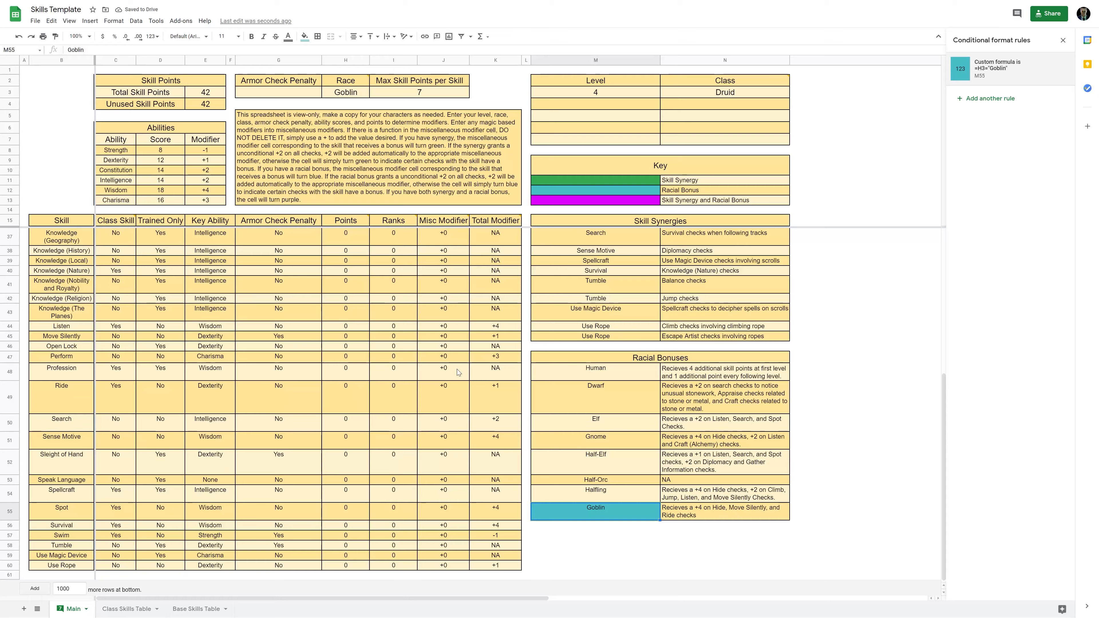
pyautogui.scroll(5, 457, 370)
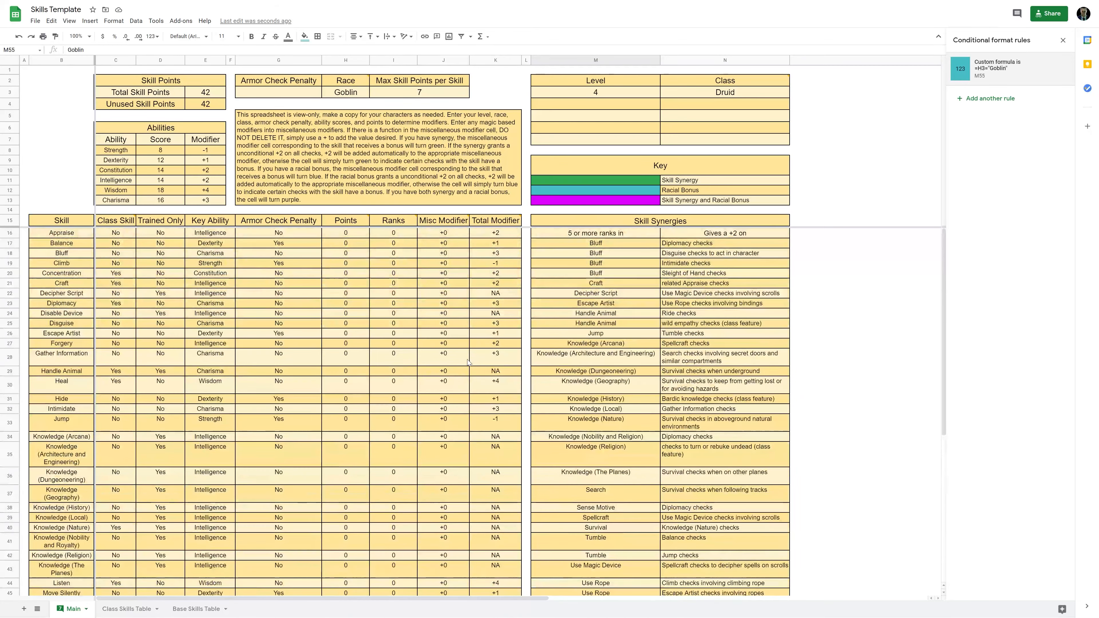
# Step: Extend the Hide skill's Misc Modifier formula in J31 to =IF(OR(H3="Gnome",H3="Halfling",H3="Goblin"),4,0)
pyautogui.scroll(-7, 428, 292)
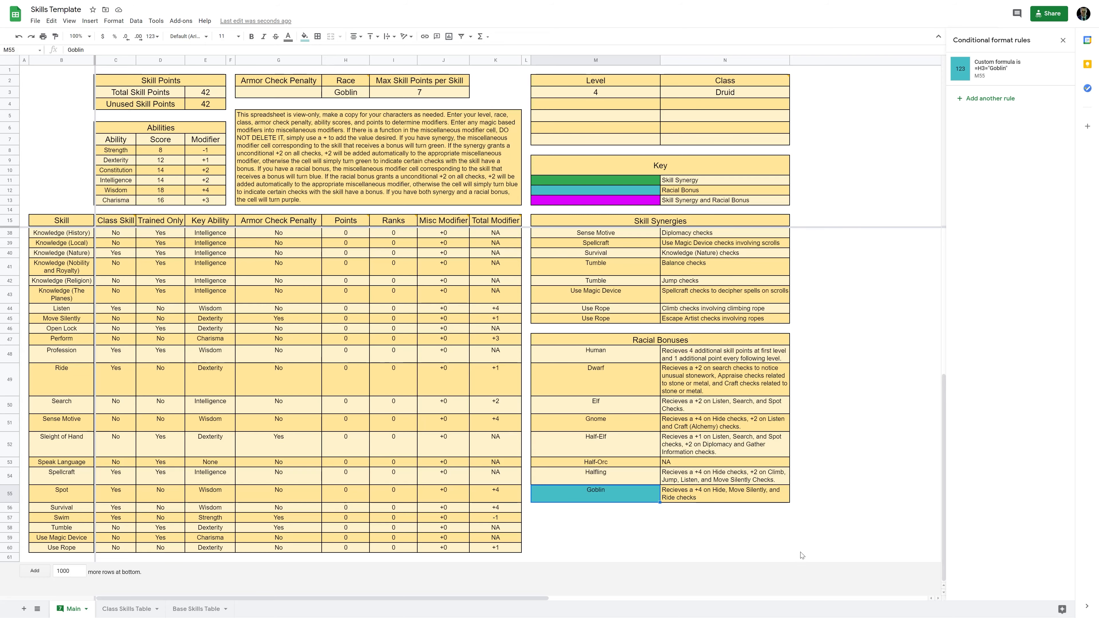
pyautogui.scroll(5, 463, 448)
pyautogui.scroll(-5, 482, 443)
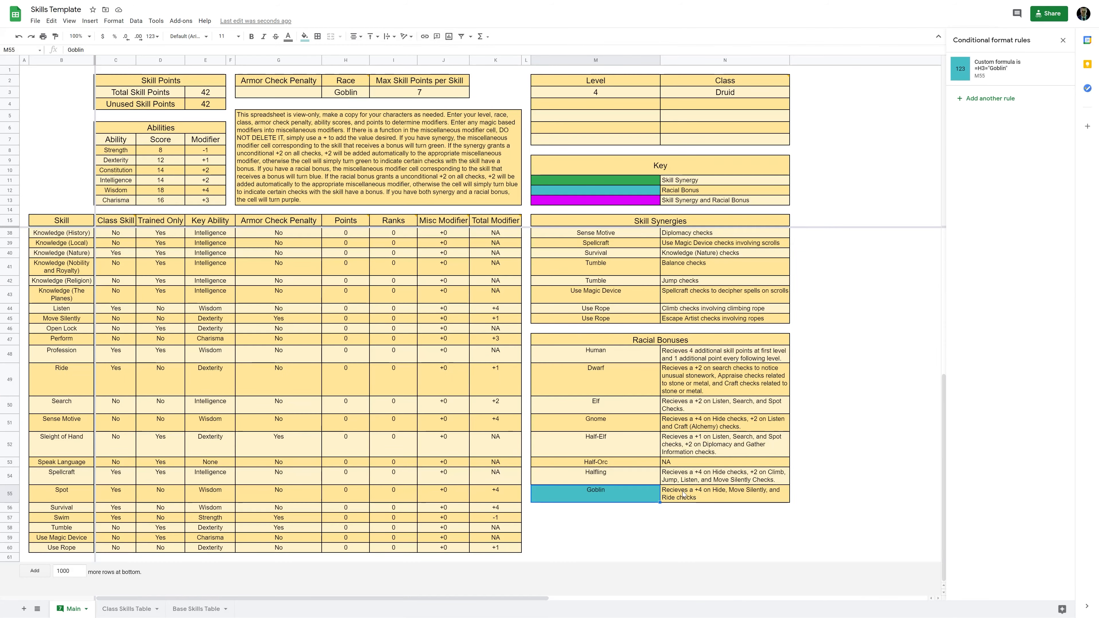
pyautogui.scroll(7, 287, 361)
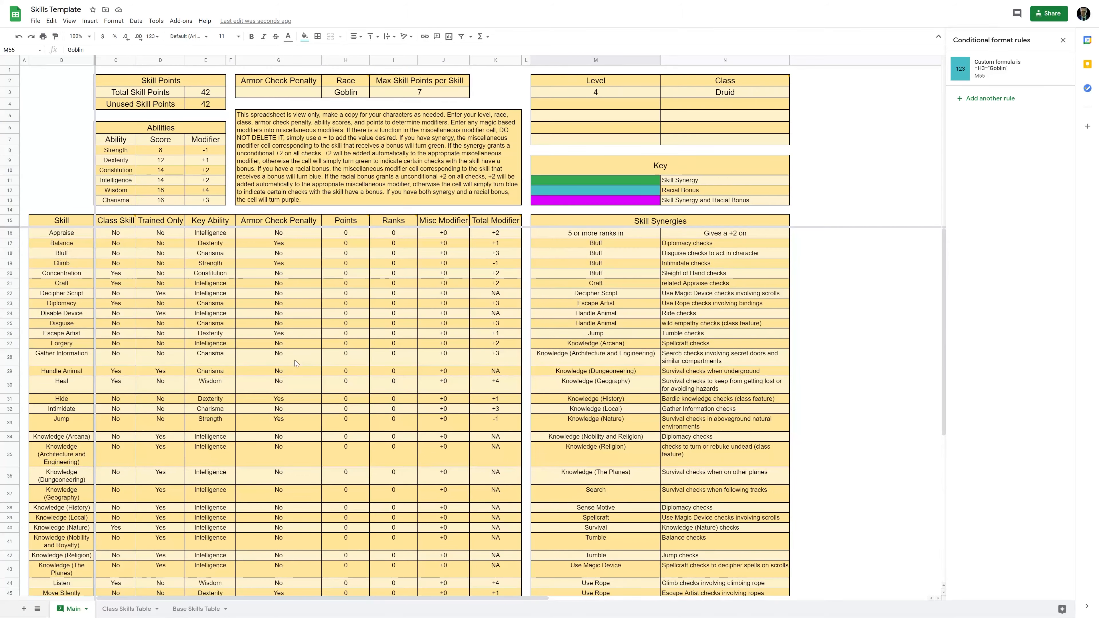
pyautogui.click(443, 398)
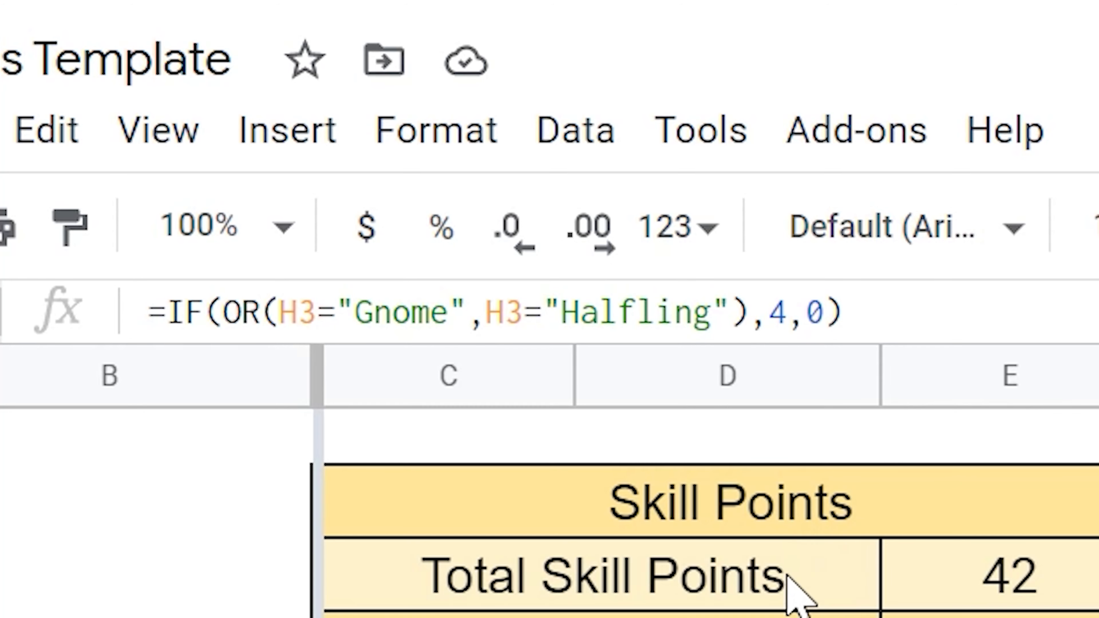
pyautogui.click(730, 312)
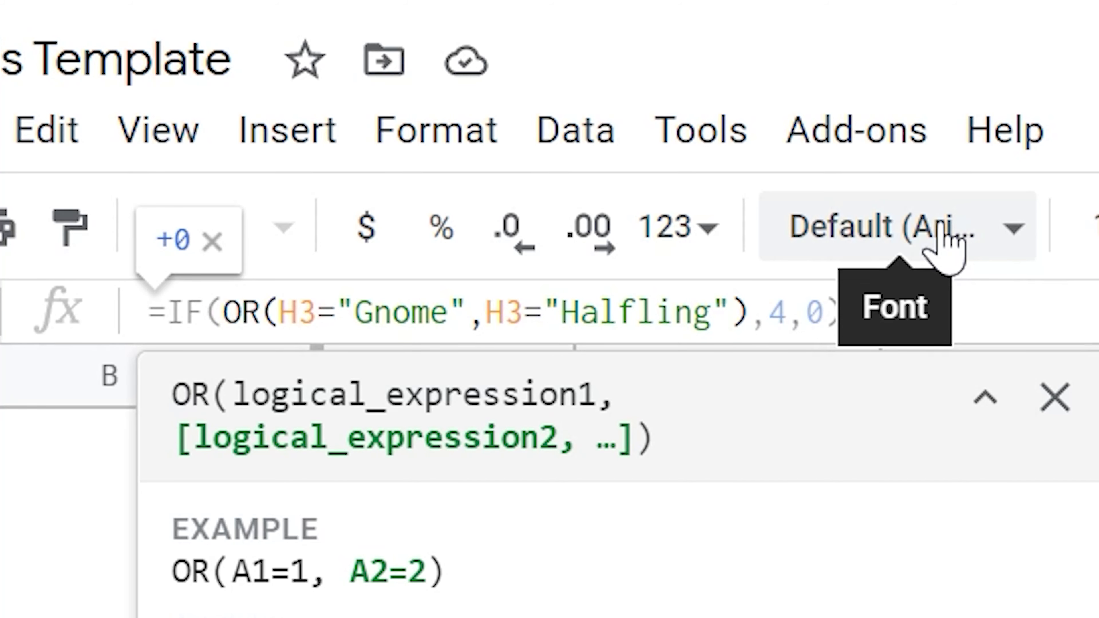
pyautogui.write(',')
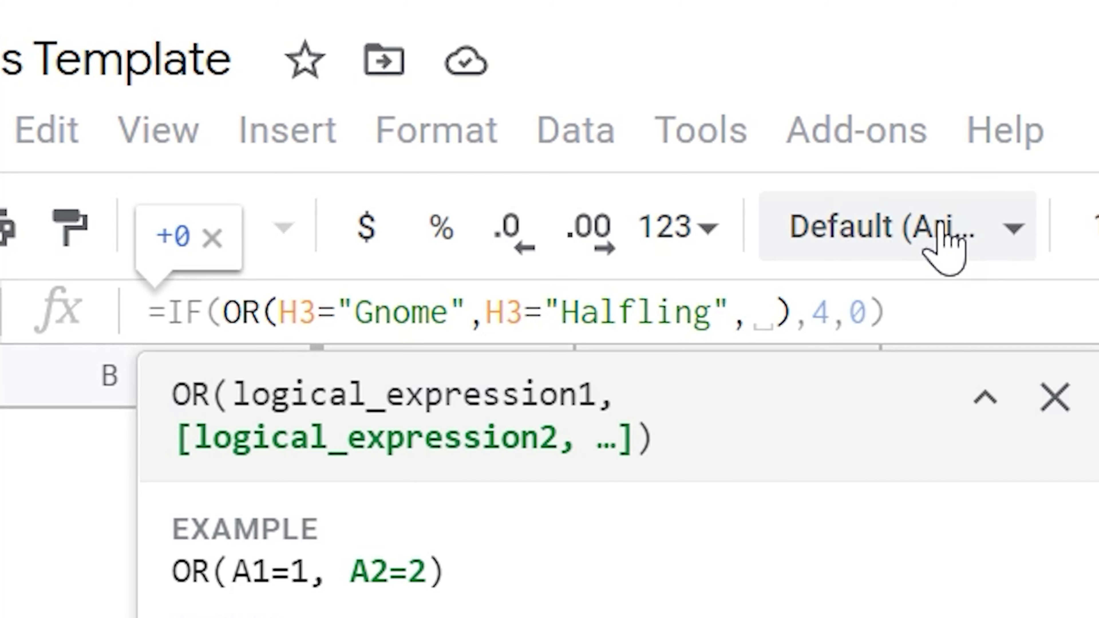
pyautogui.write('H3=')
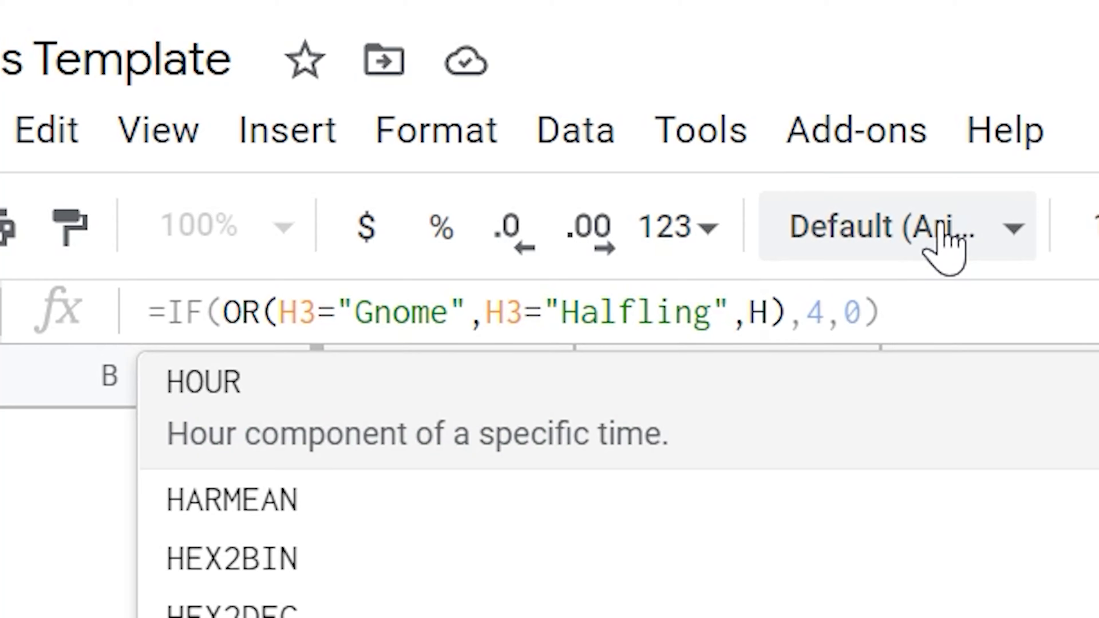
pyautogui.write('"Goblin')
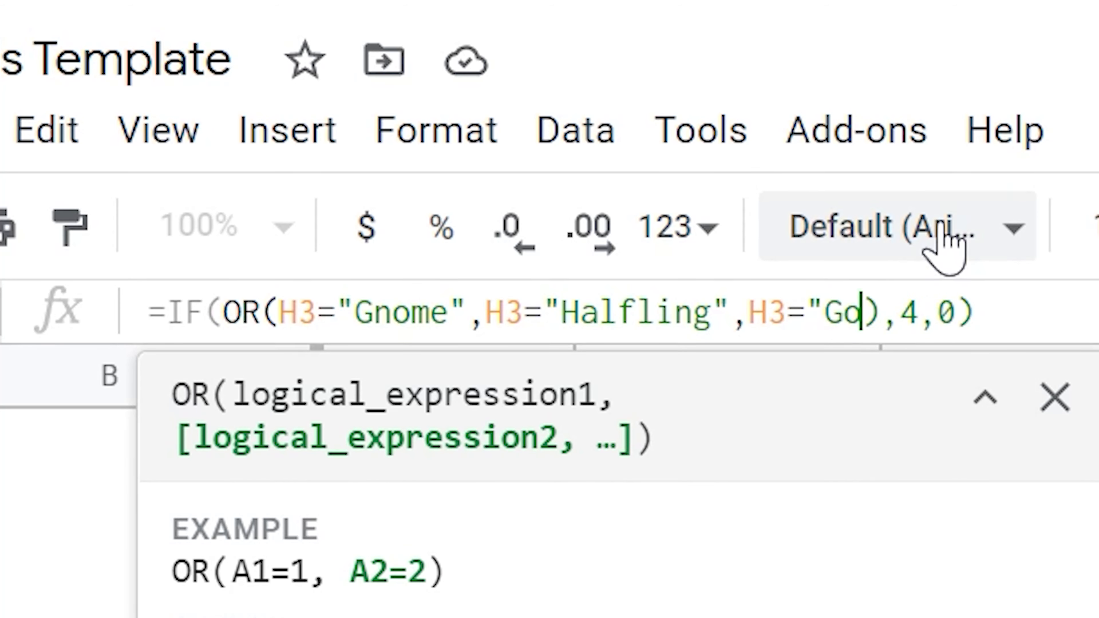
pyautogui.write('"')
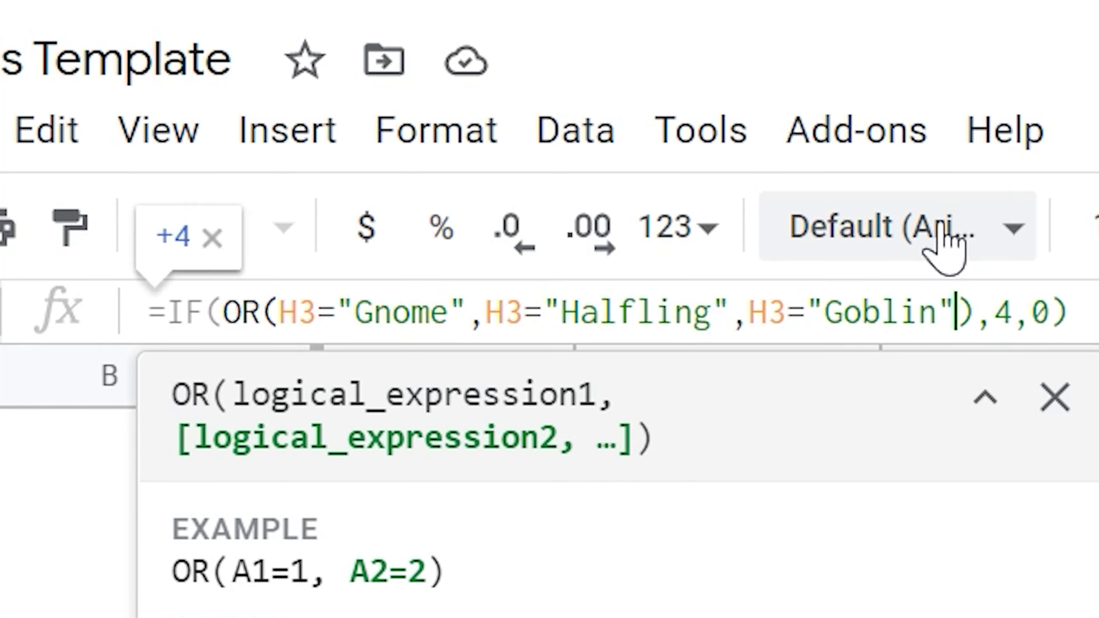
pyautogui.press('End')
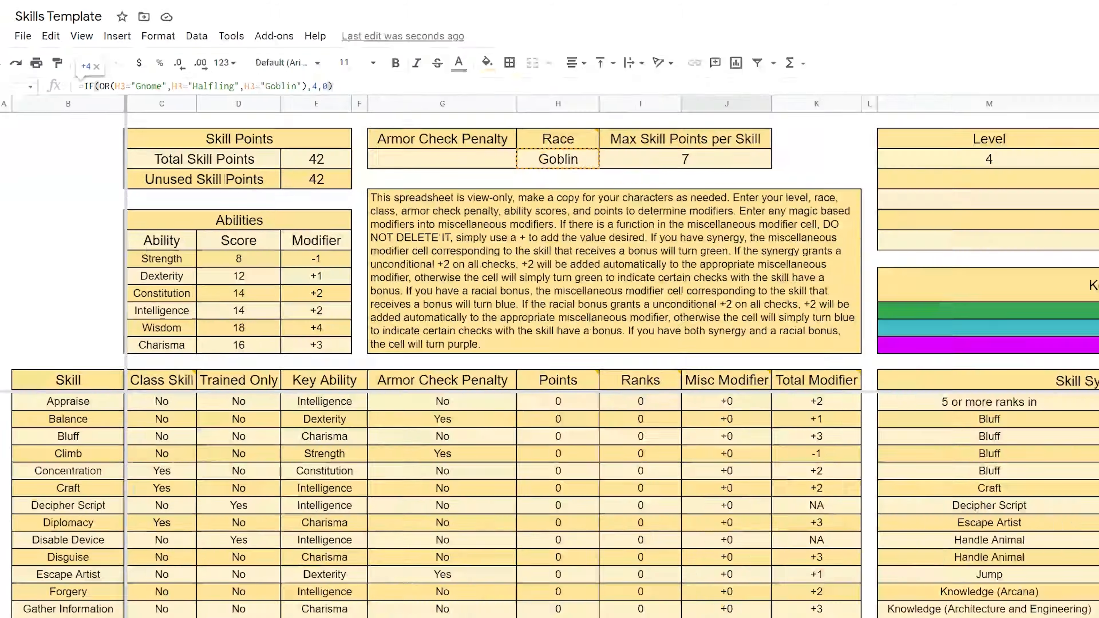
pyautogui.press('Return')
# Step: Add H3="Goblin" as a third condition in the OR formula of J31's conditional formatting rule, and save the rule
pyautogui.click(455, 401)
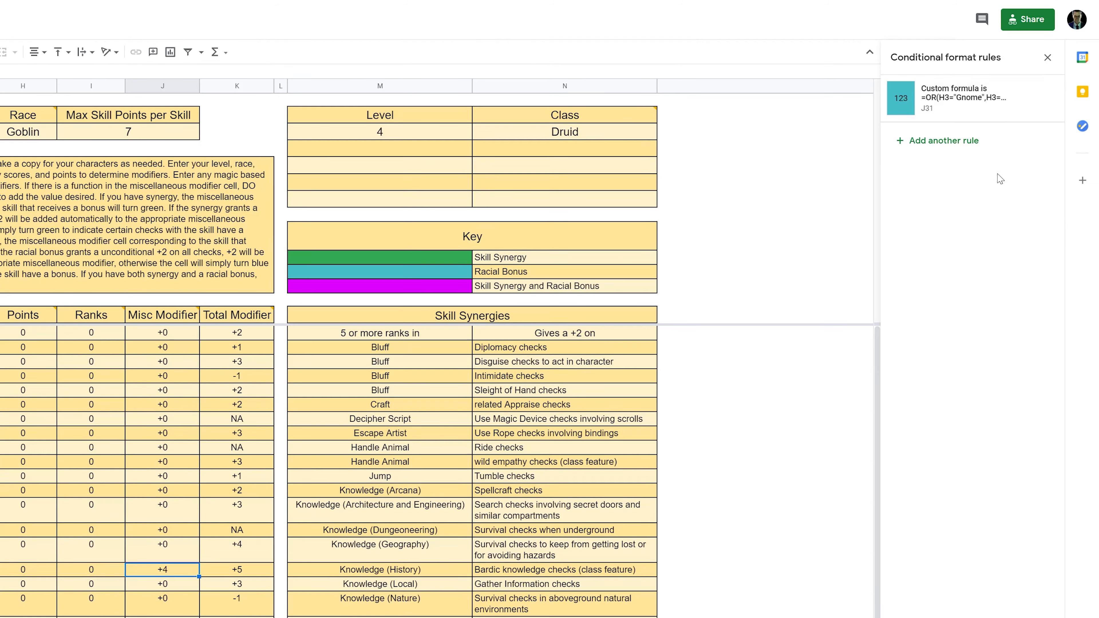
pyautogui.click(956, 105)
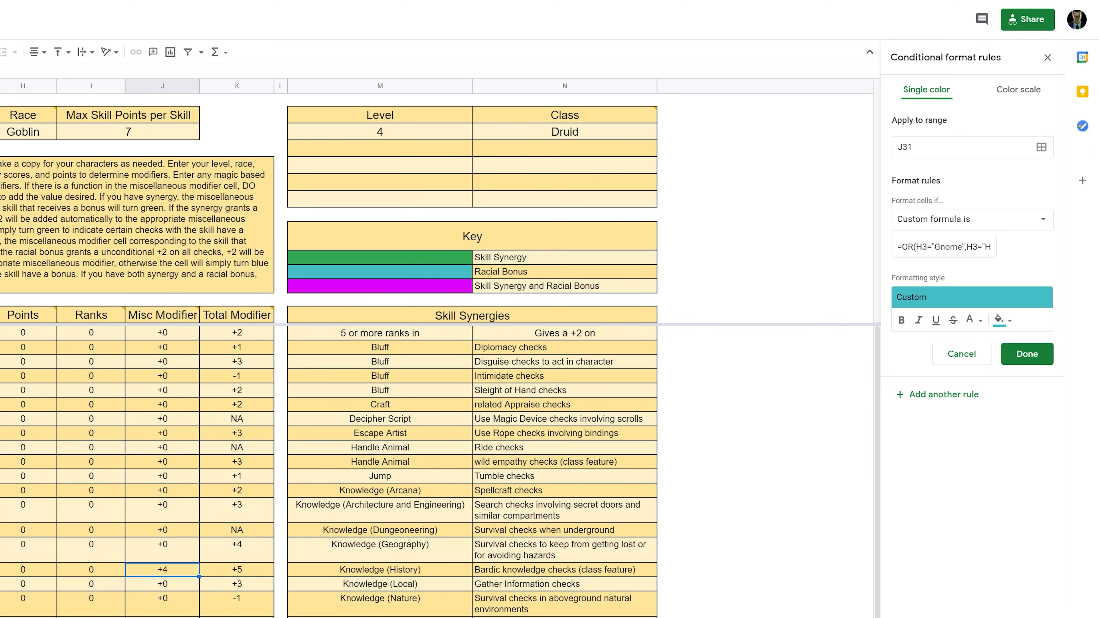
pyautogui.click(956, 247)
pyautogui.press('Right')
pyautogui.press('Right')
pyautogui.press('Right')
pyautogui.press('Right')
pyautogui.press('Right')
pyautogui.press('Right')
pyautogui.press('Right')
pyautogui.press('Right')
pyautogui.press('Right')
pyautogui.press('Right')
pyautogui.press('Right')
pyautogui.press('Right')
pyautogui.press('Right')
pyautogui.press('Right')
pyautogui.press('Right')
pyautogui.press('Right')
pyautogui.press('Right')
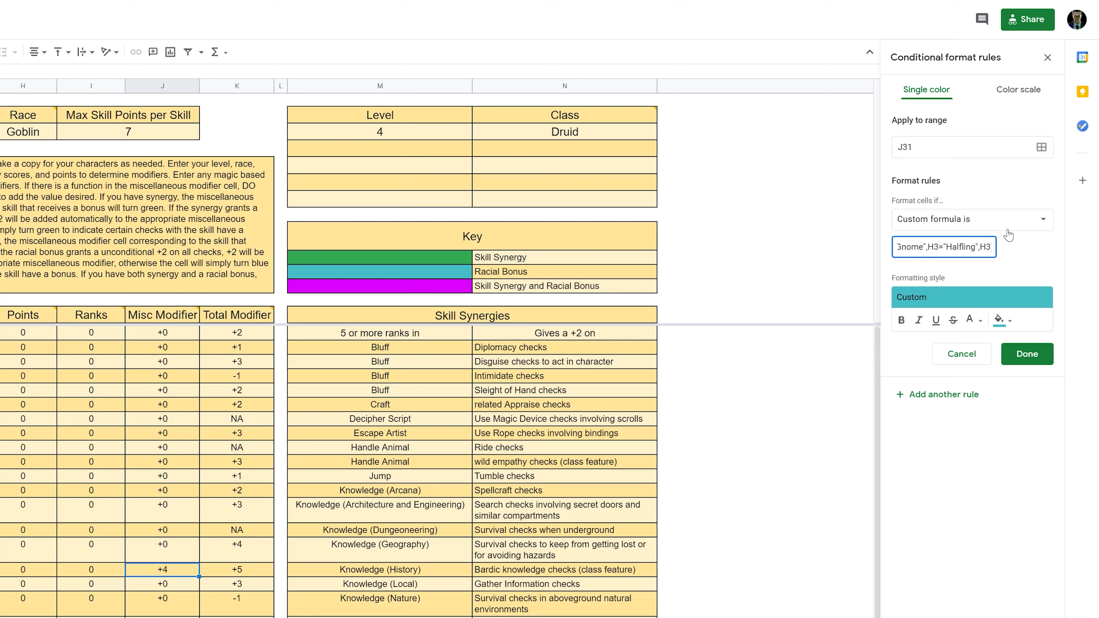
pyautogui.write('="go')
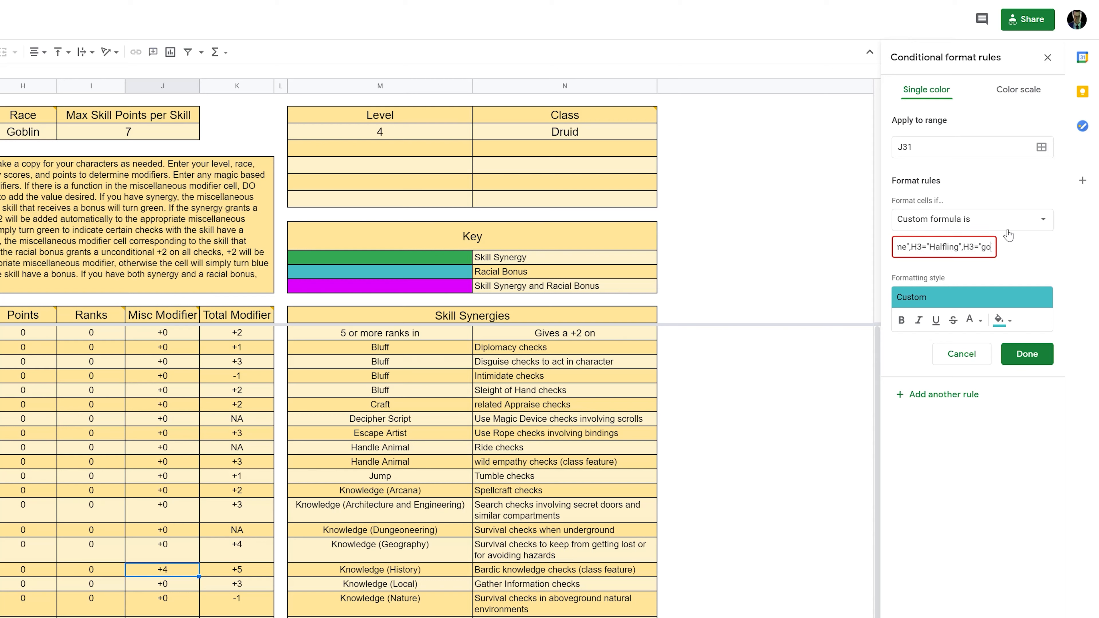
pyautogui.write('blin')
pyautogui.press('BackSpace')
pyautogui.press('BackSpace')
pyautogui.press('BackSpace')
pyautogui.press('BackSpace')
pyautogui.press('BackSpace')
pyautogui.press('BackSpace')
pyautogui.write('Goblin"')
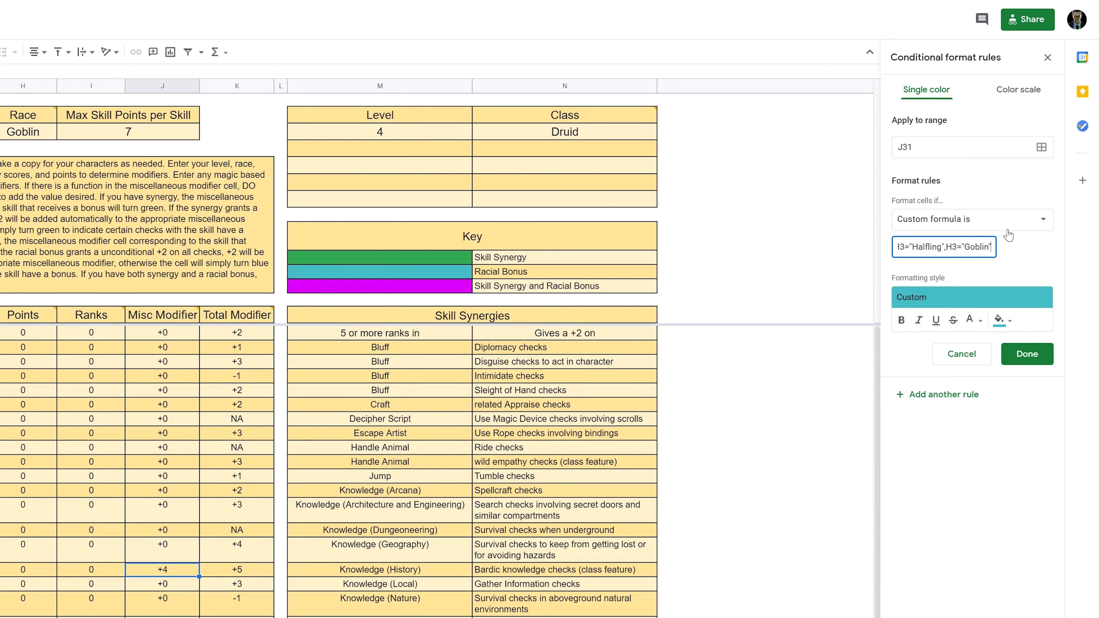
pyautogui.click(1045, 366)
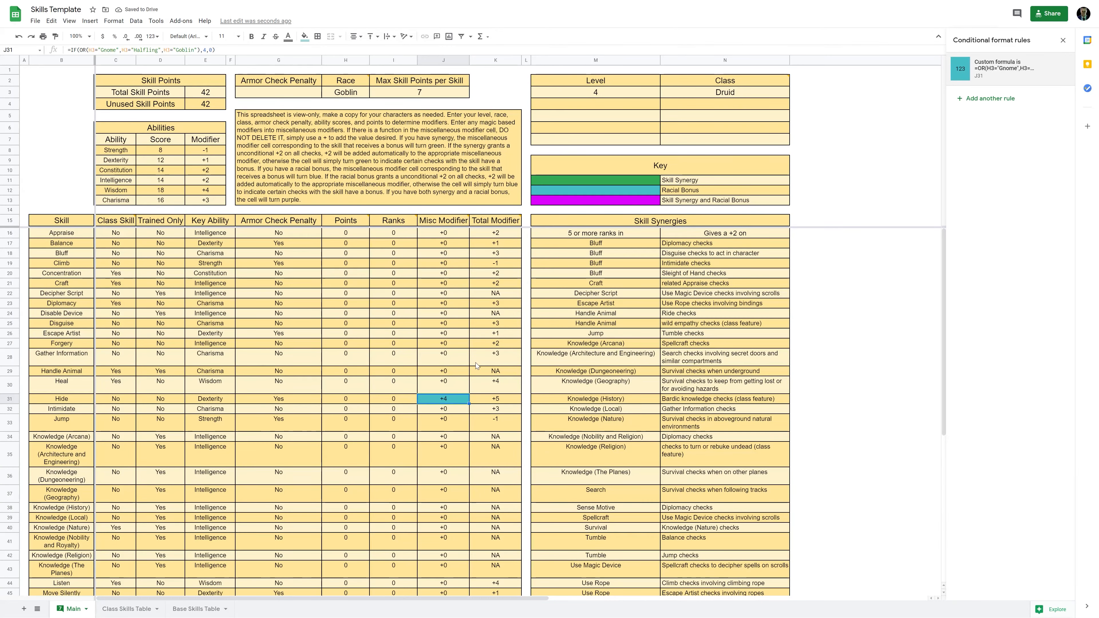
# Step: Change the Move Silently Misc Modifier formula in J45 to =IF(H3="Halfling",2,IF(H3="Goblin",4,0))
pyautogui.scroll(-6, 476, 366)
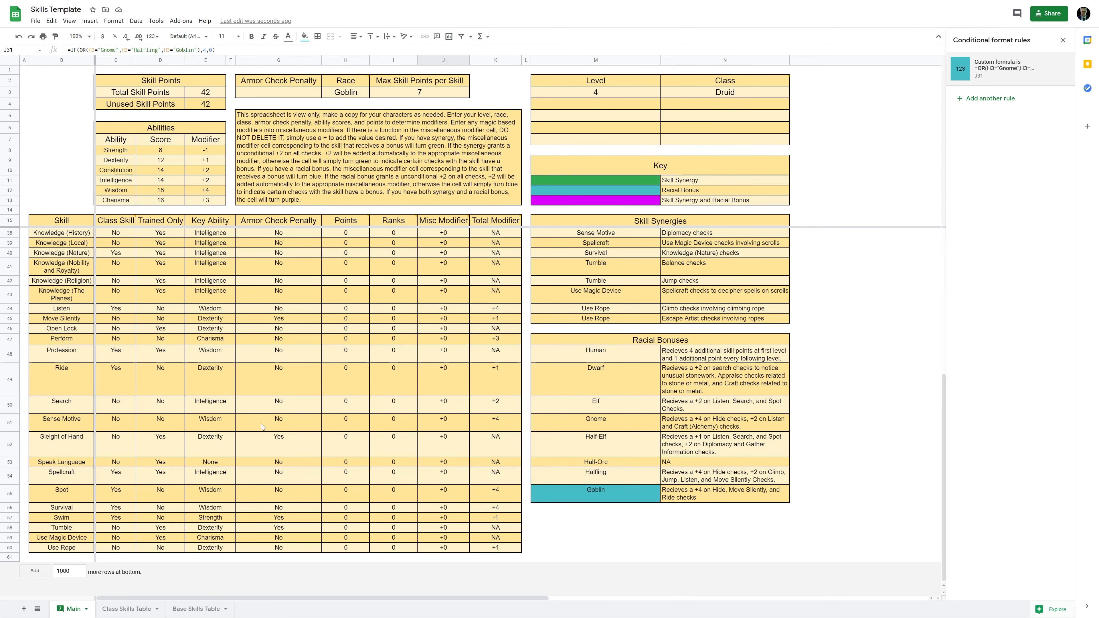
pyautogui.scroll(2, 131, 408)
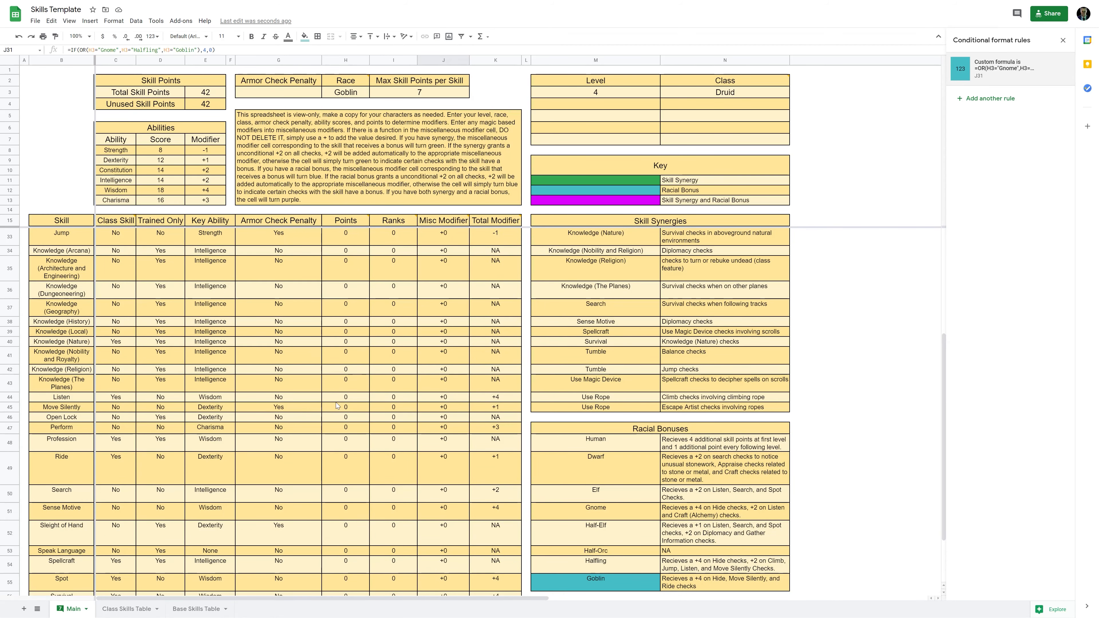
pyautogui.click(430, 409)
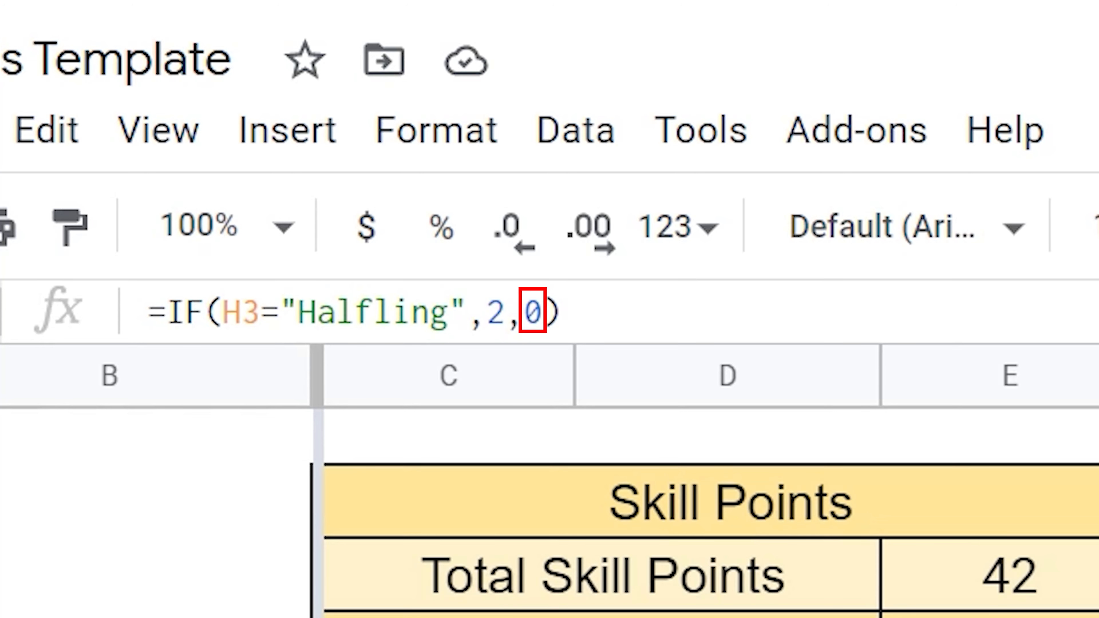
pyautogui.click(542, 311)
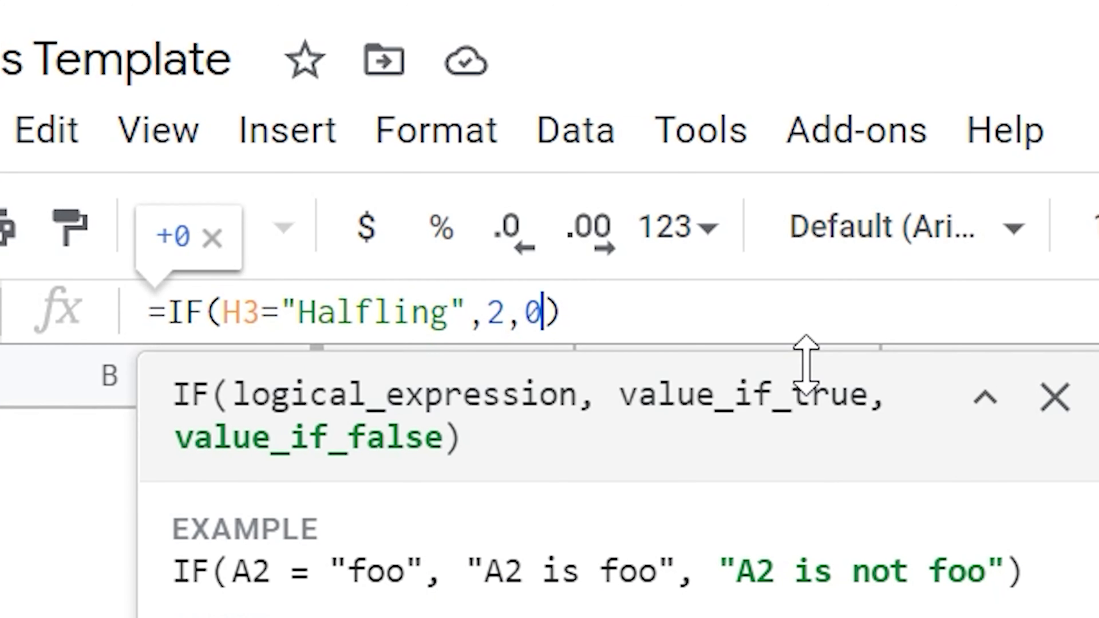
pyautogui.press('BackSpace')
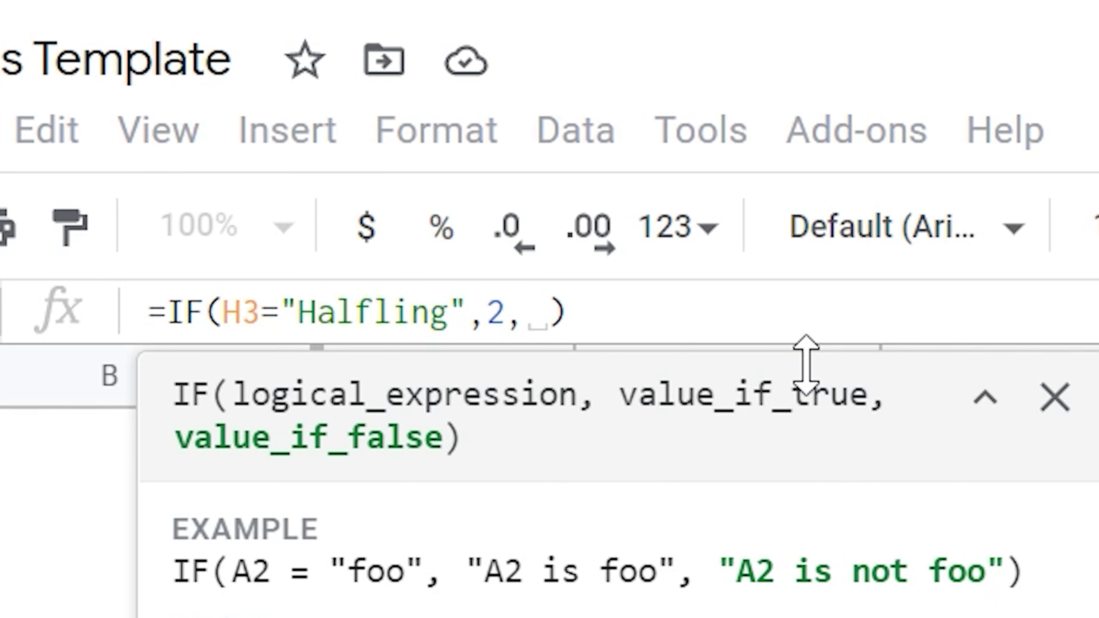
pyautogui.write('IF(H')
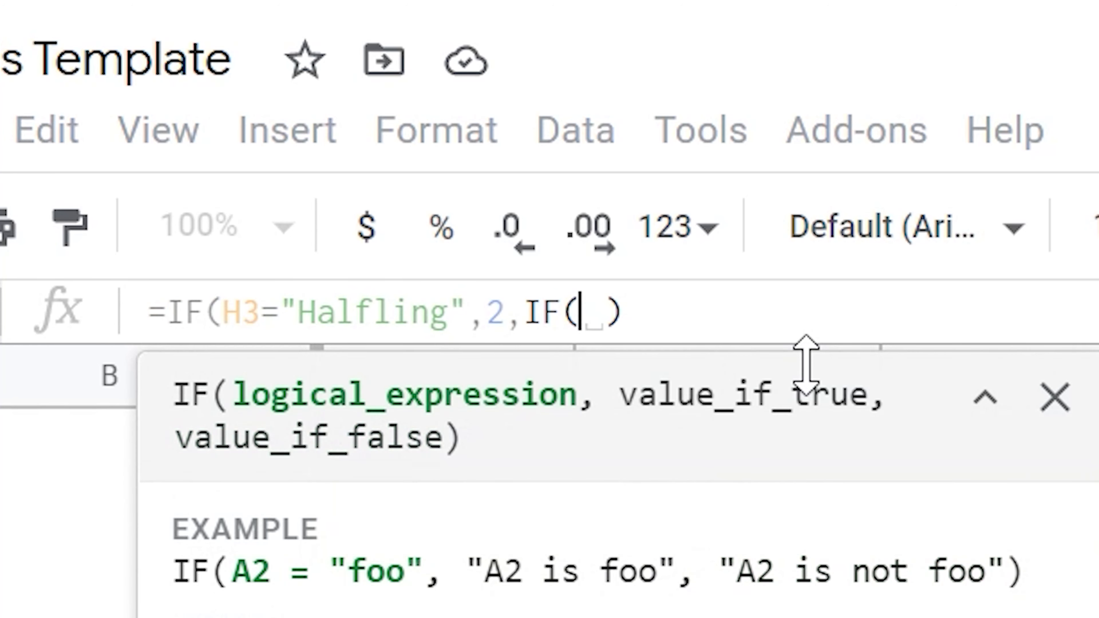
pyautogui.write('3="')
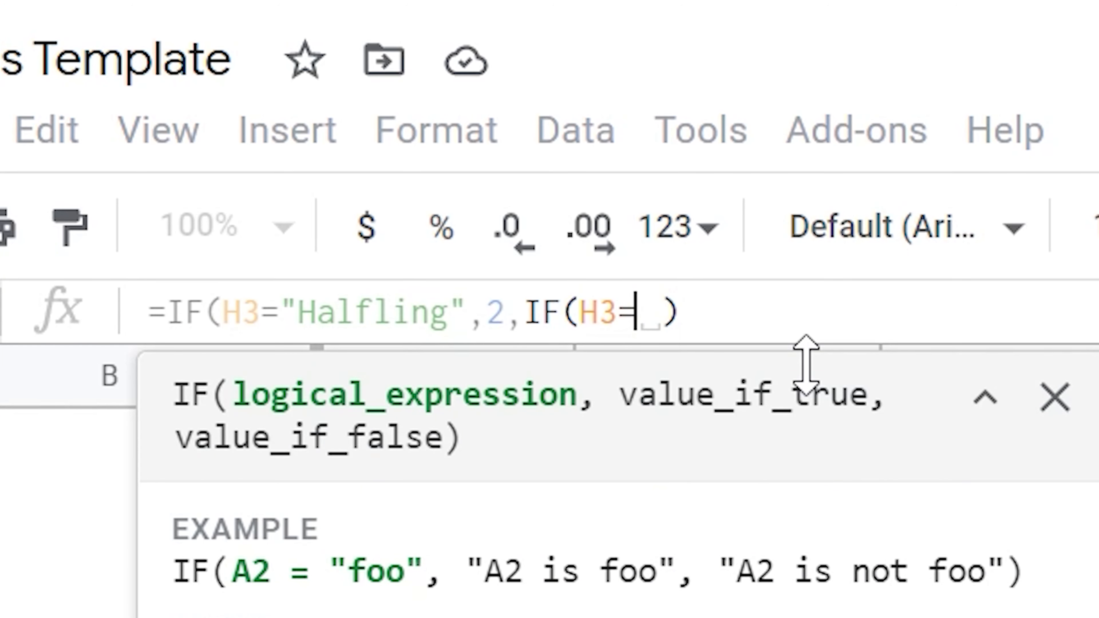
pyautogui.write('Goblin')
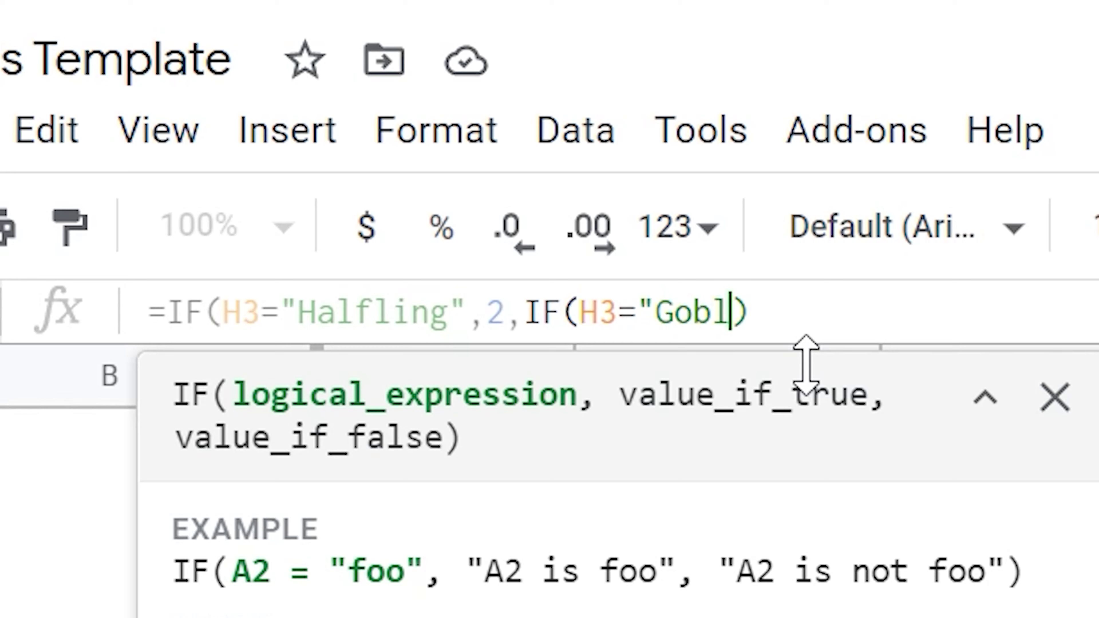
pyautogui.write('"')
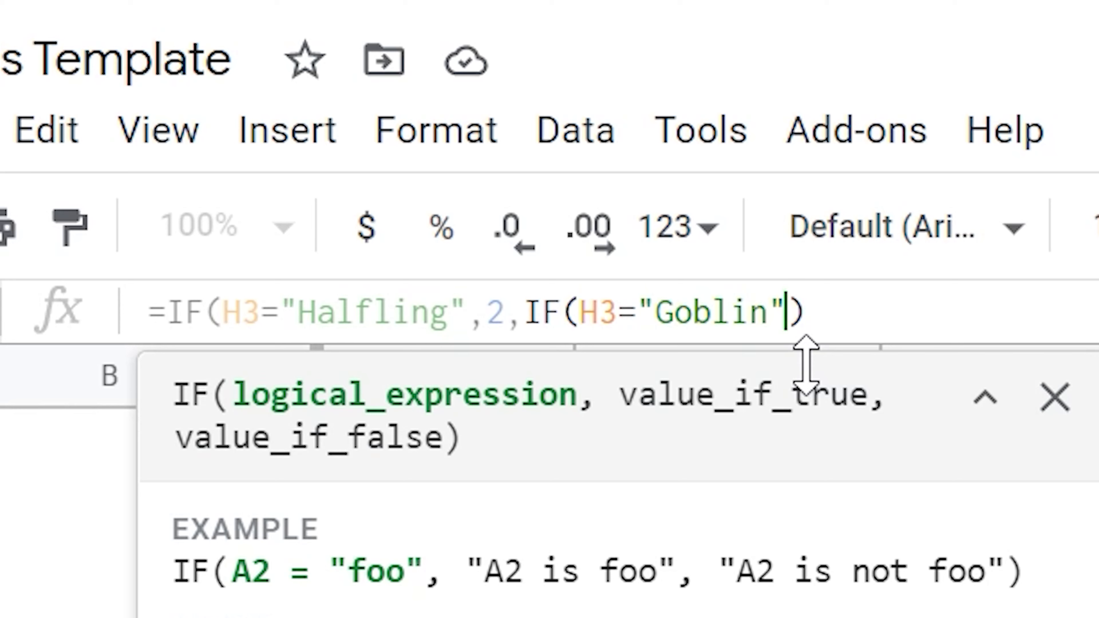
pyautogui.write(', 4,')
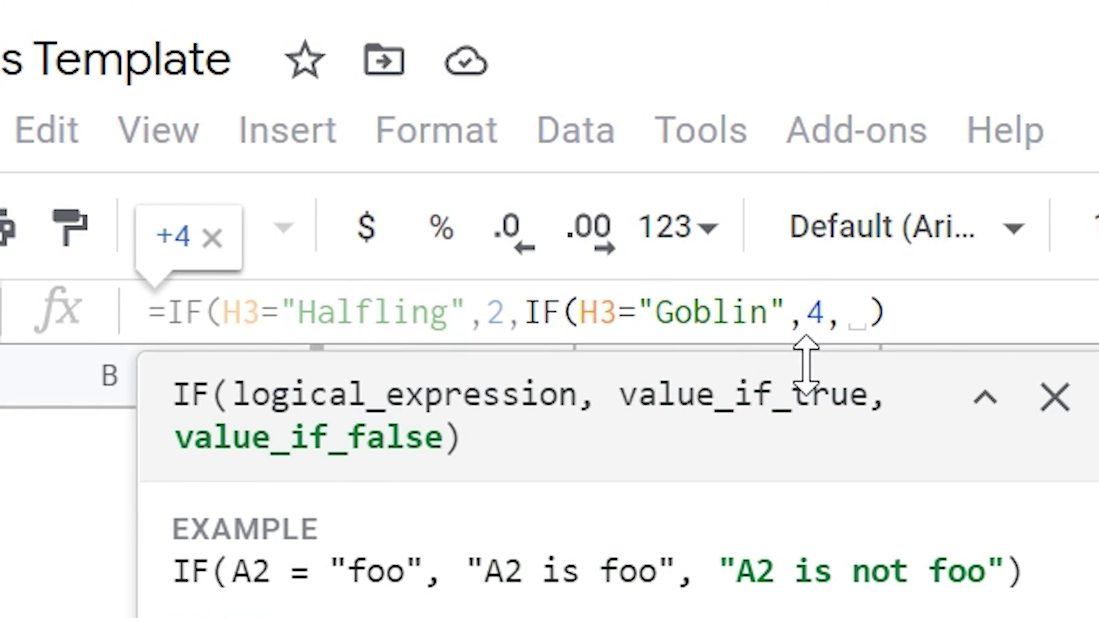
pyautogui.write('0)')
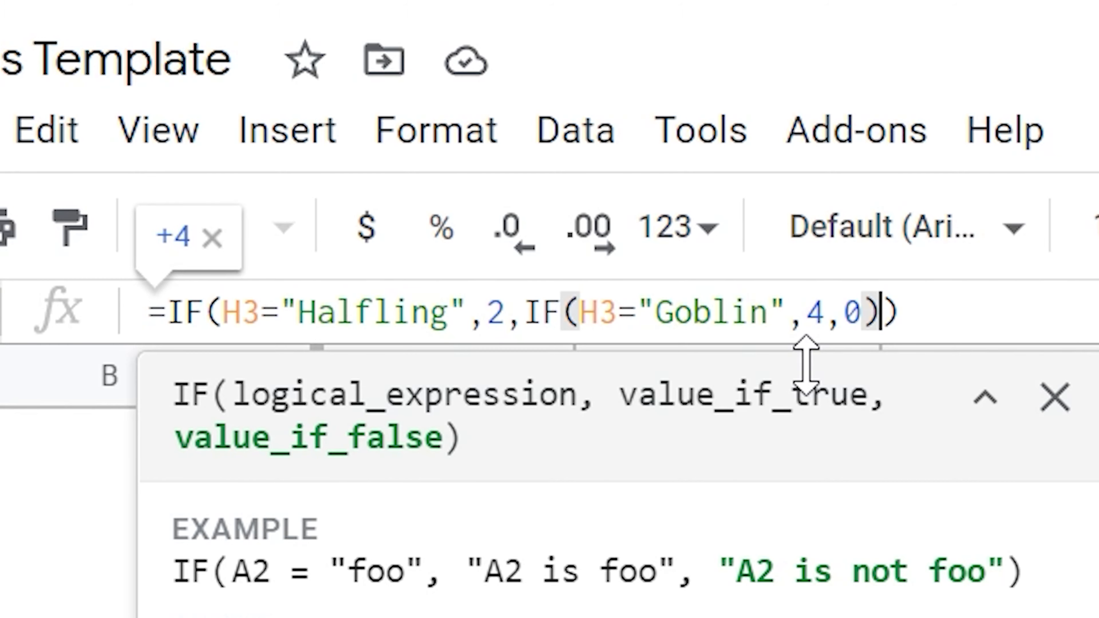
pyautogui.press('Right')
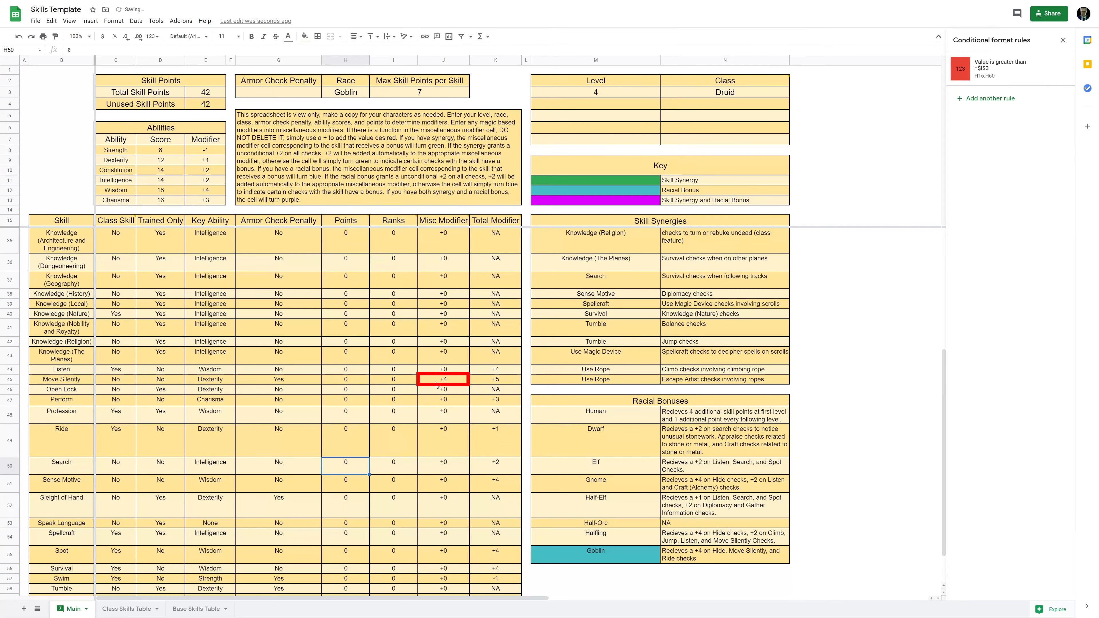
# Step: Add a conditional formatting rule to Move Silently's Misc Modifier cell J45 with the custom formula =OR(H3="Halfling",H3="Goblin")
pyautogui.click(453, 378)
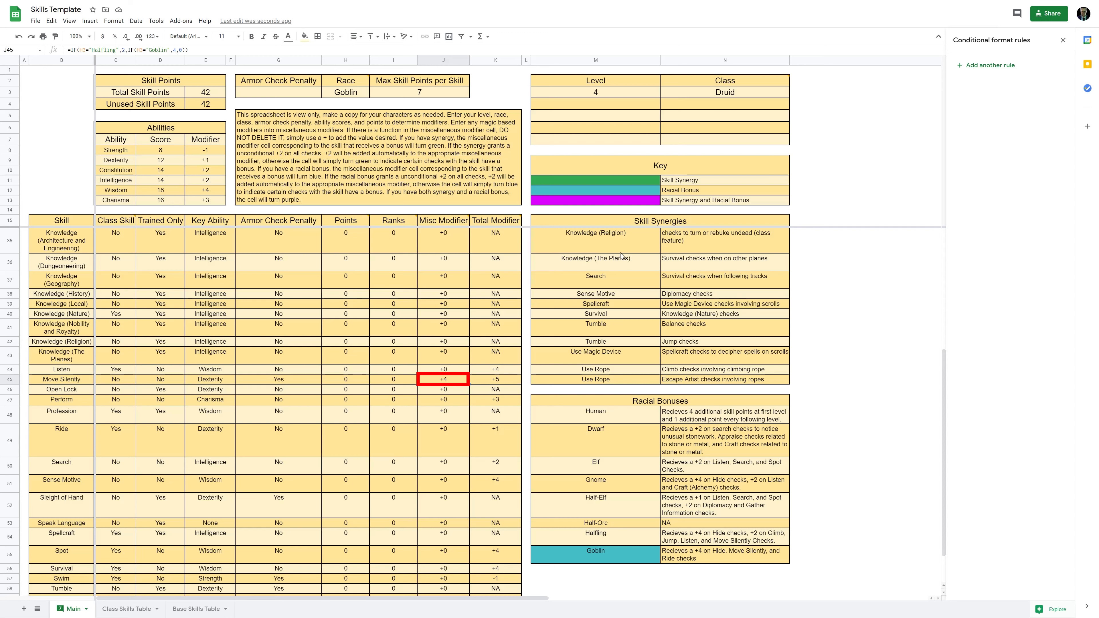
pyautogui.click(969, 66)
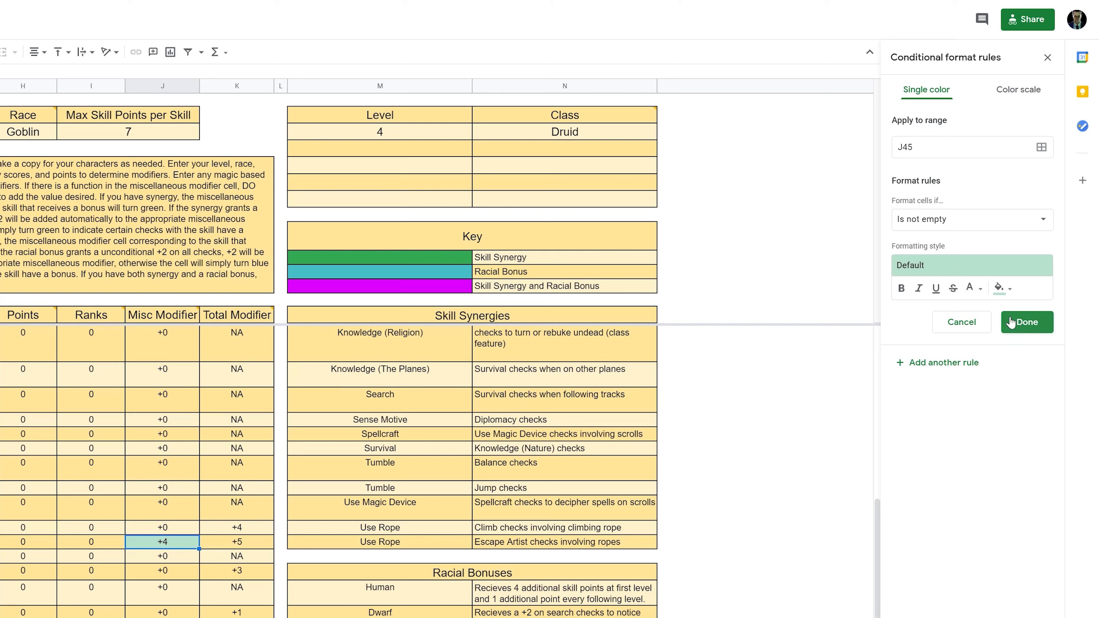
pyautogui.click(959, 220)
pyautogui.click(939, 587)
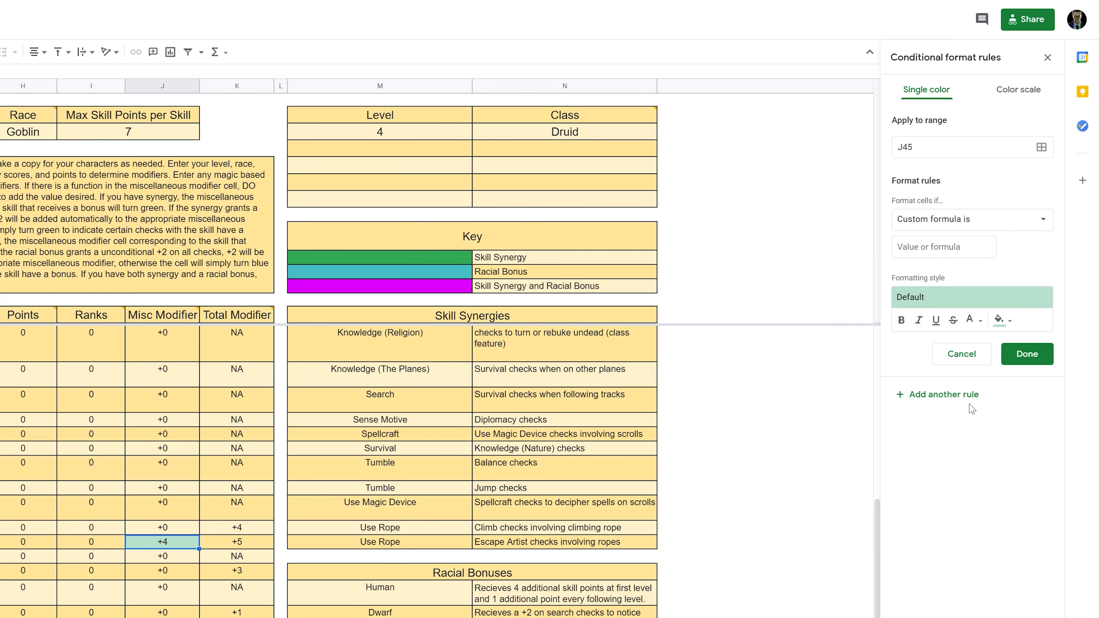
pyautogui.click(948, 247)
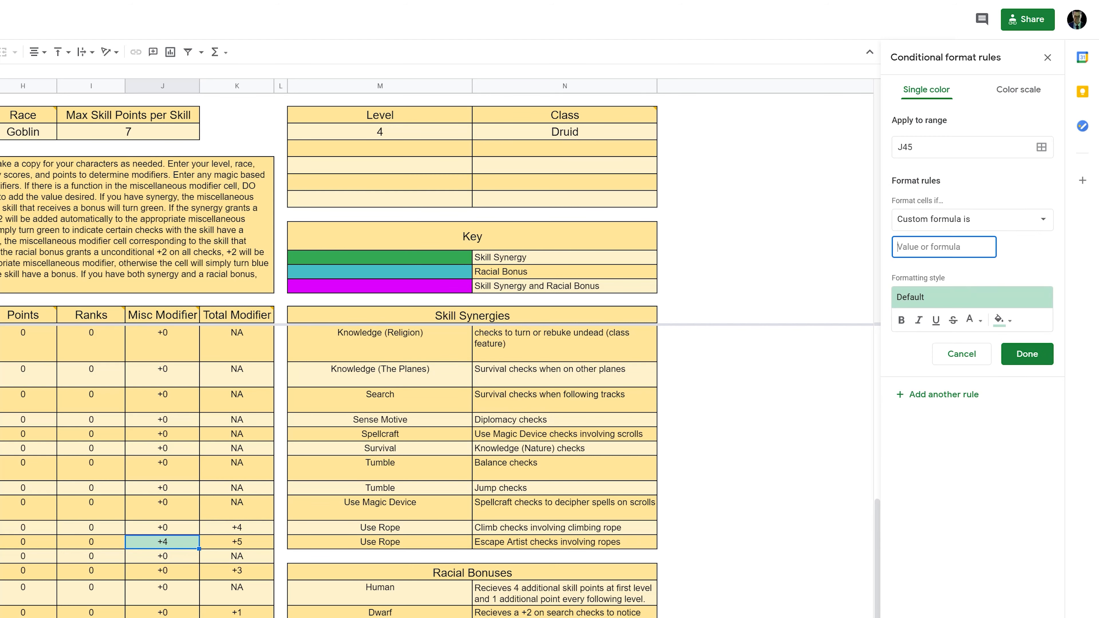
pyautogui.write('=0')
pyautogui.write('R(')
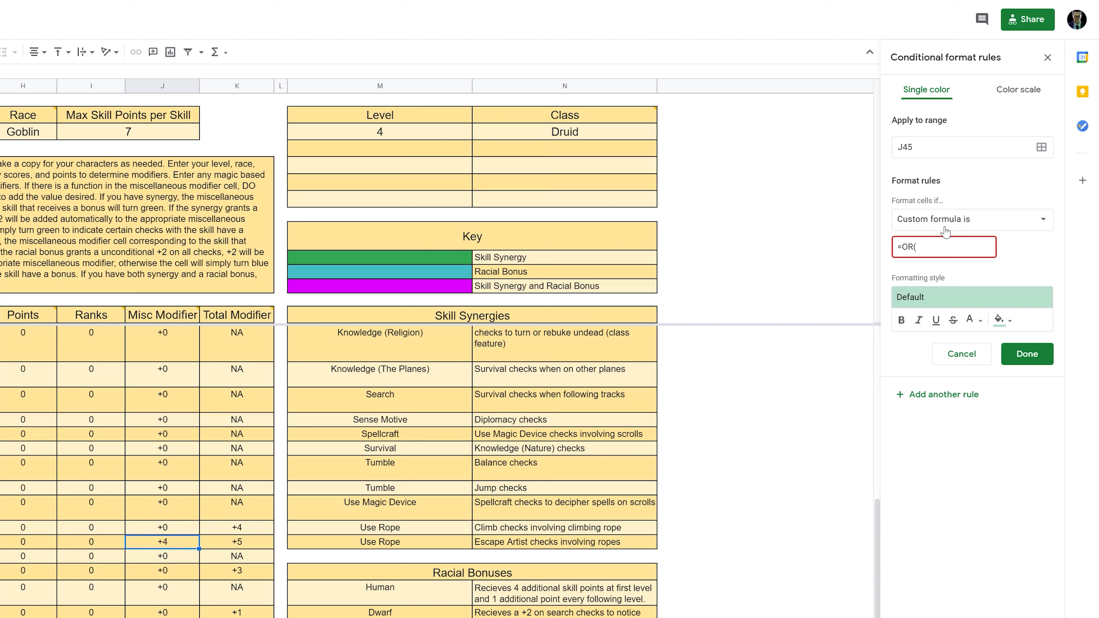
pyautogui.write('H3')
pyautogui.write('="Halfling')
pyautogui.write('",H3="Gobli')
pyautogui.write('n')
pyautogui.write('"')
pyautogui.write(')')
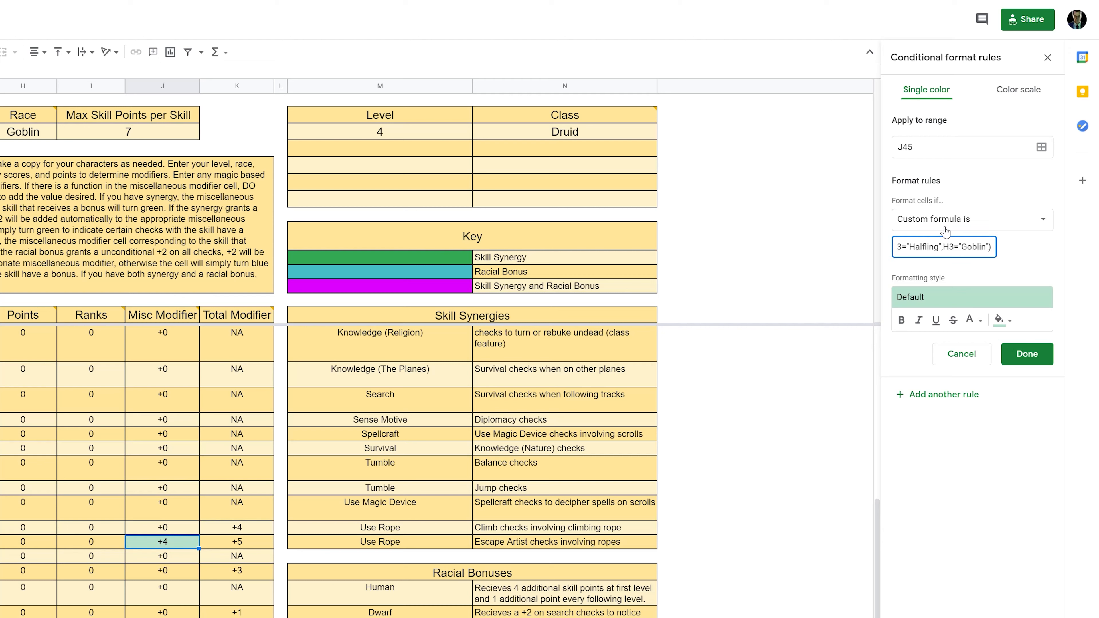
# Step: Give the J45 rule the teal theme fill matching the Racial Bonus key color, and save the rule
pyautogui.click(1002, 321)
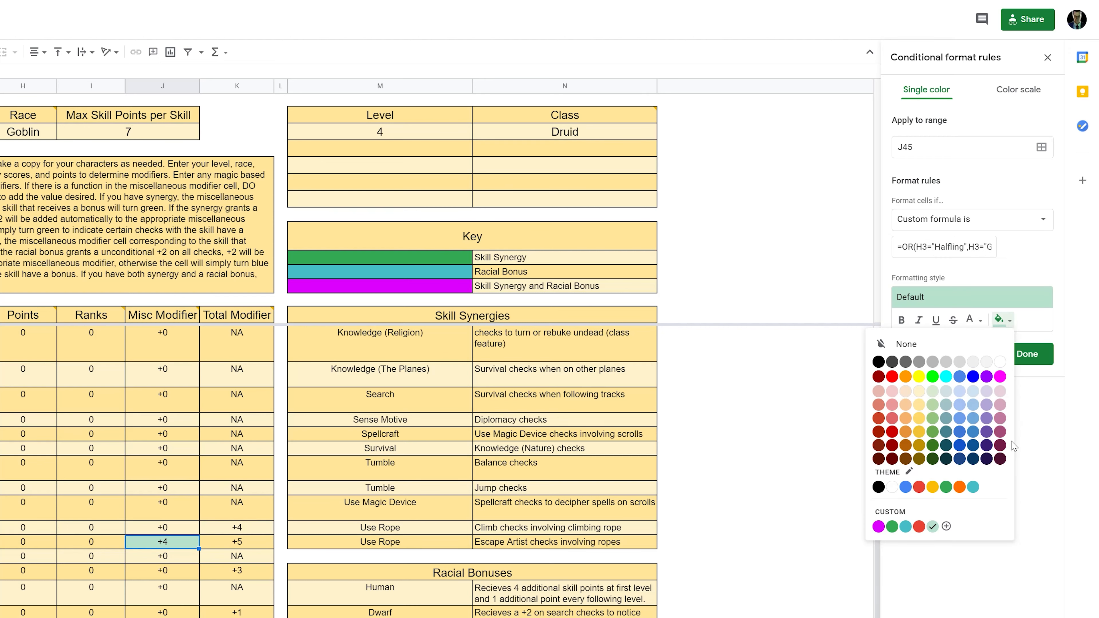
pyautogui.click(973, 488)
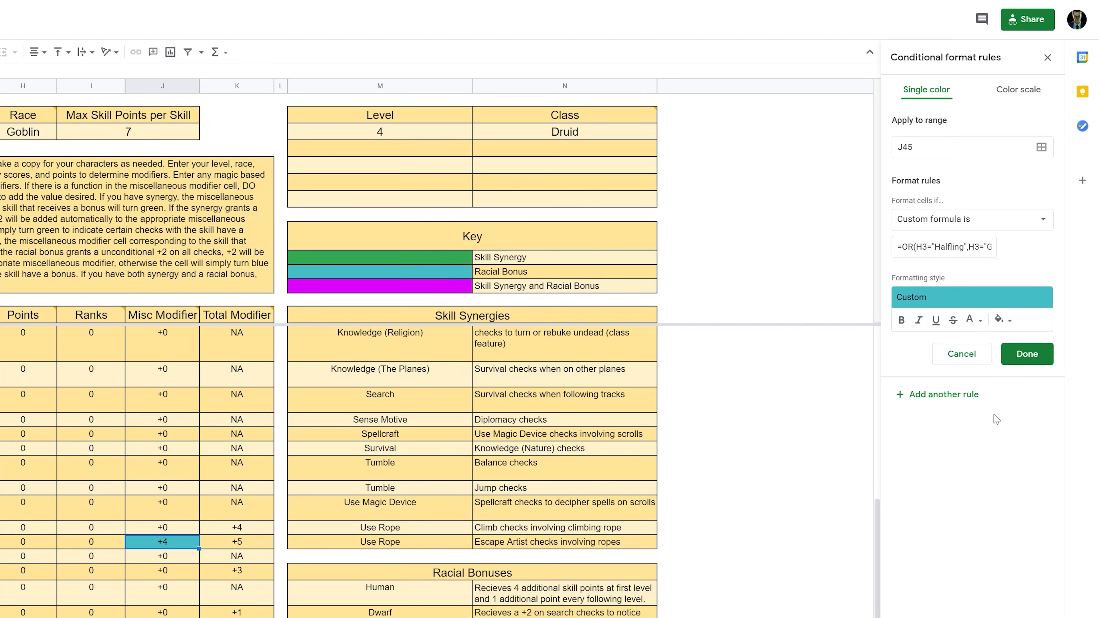
pyautogui.click(1032, 365)
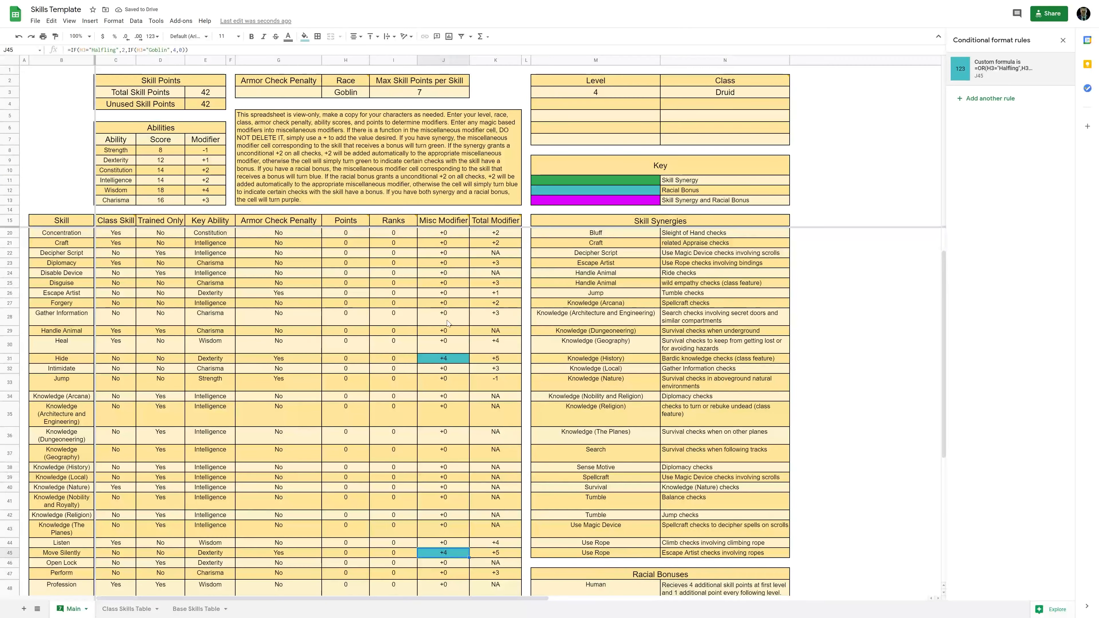
# Step: Extend the Ride skill's Misc Modifier formula in J49 to =IF(I29>=5, 2, 0)+IF(H3="Goblin",4,0)
pyautogui.scroll(-5, 186, 427)
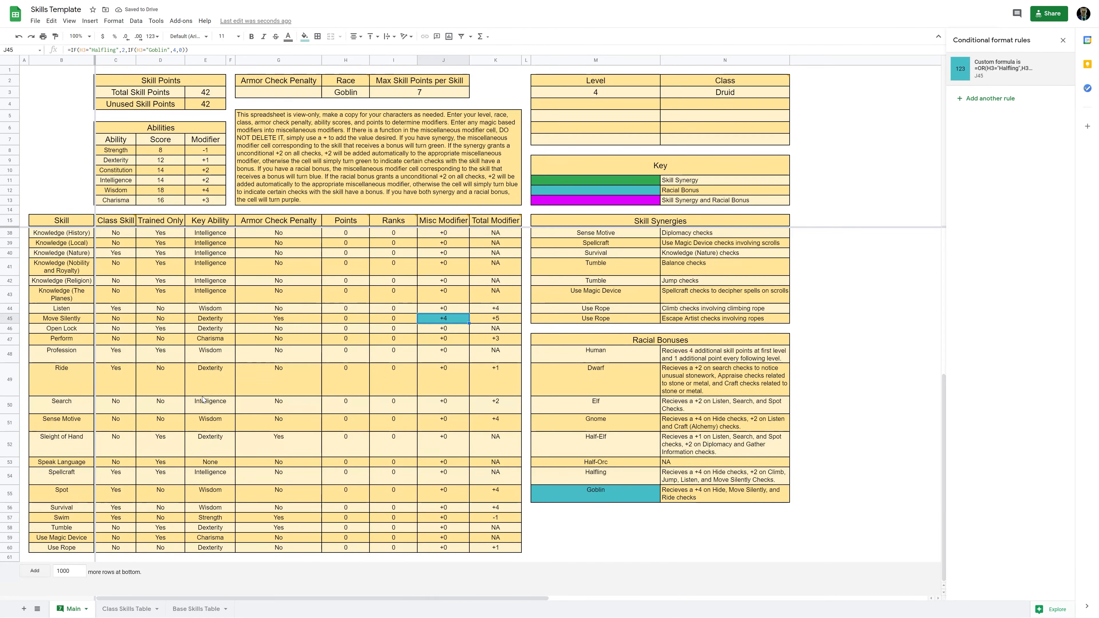
pyautogui.scroll(-1, 364, 401)
pyautogui.click(429, 378)
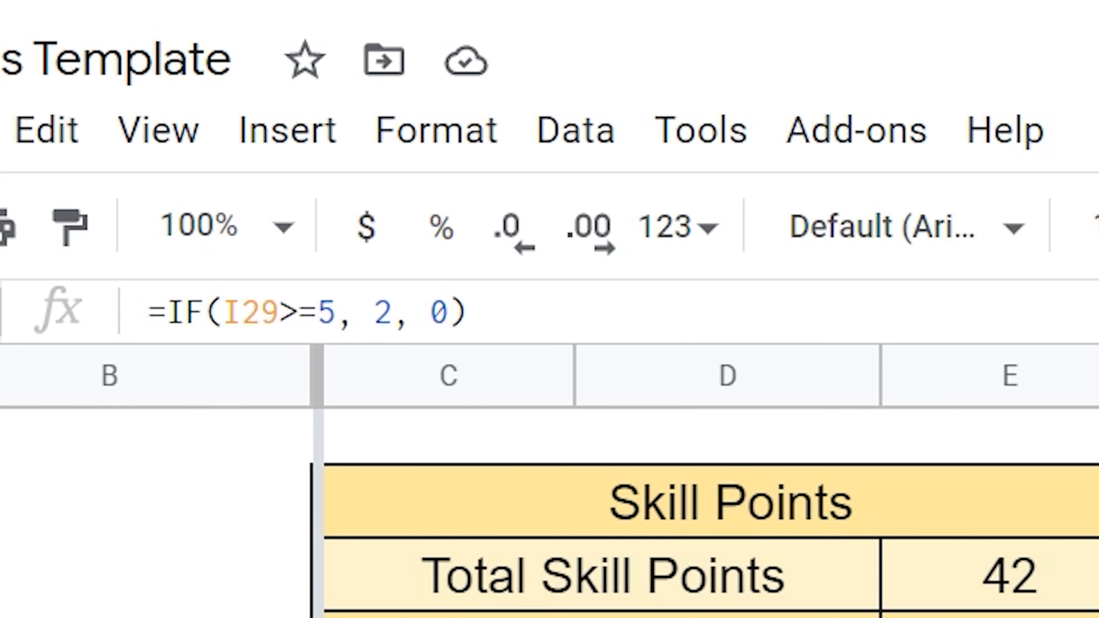
pyautogui.click(488, 312)
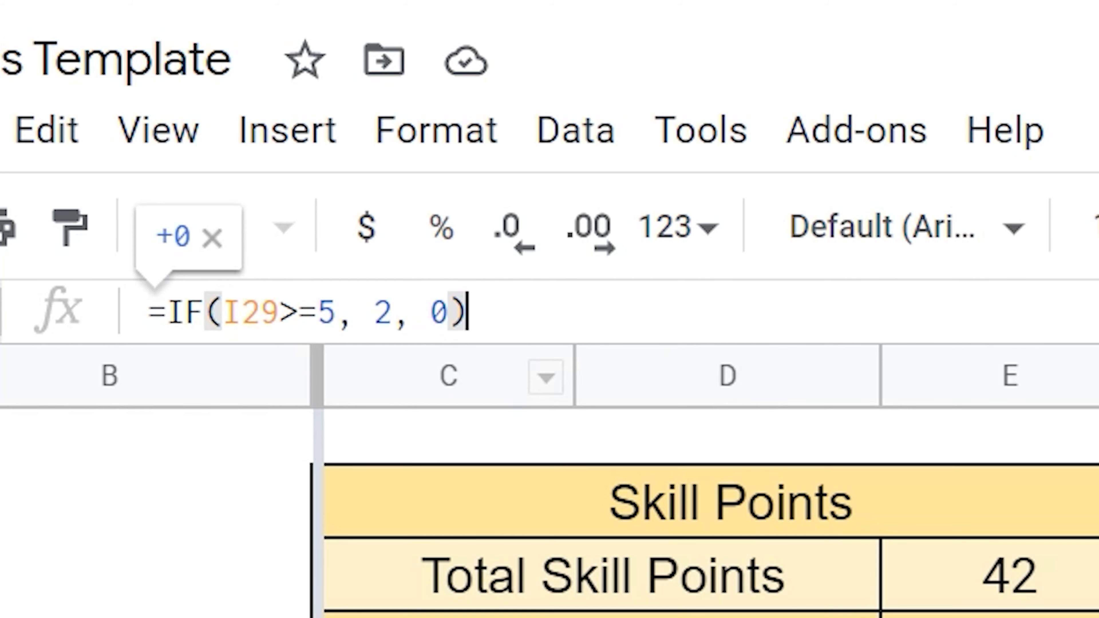
pyautogui.write('+')
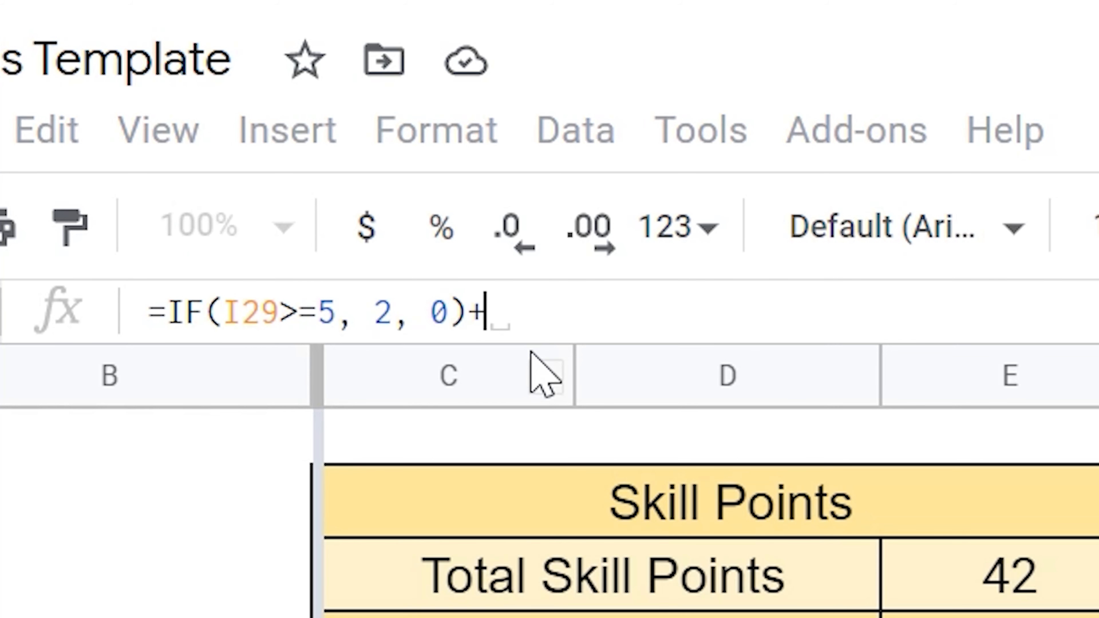
pyautogui.write('IF')
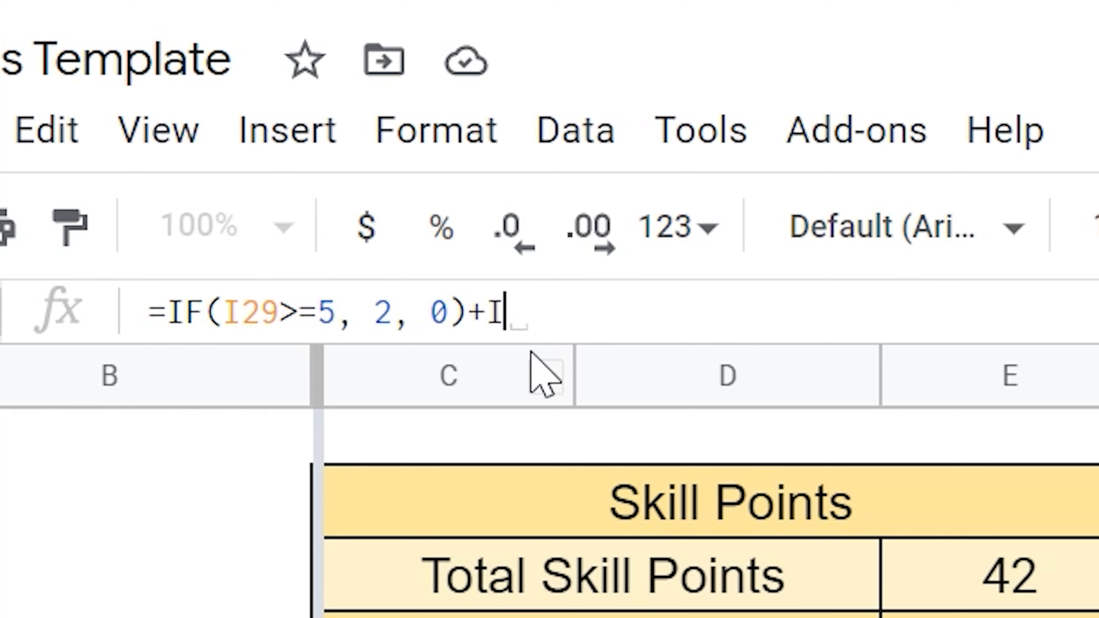
pyautogui.write('(H')
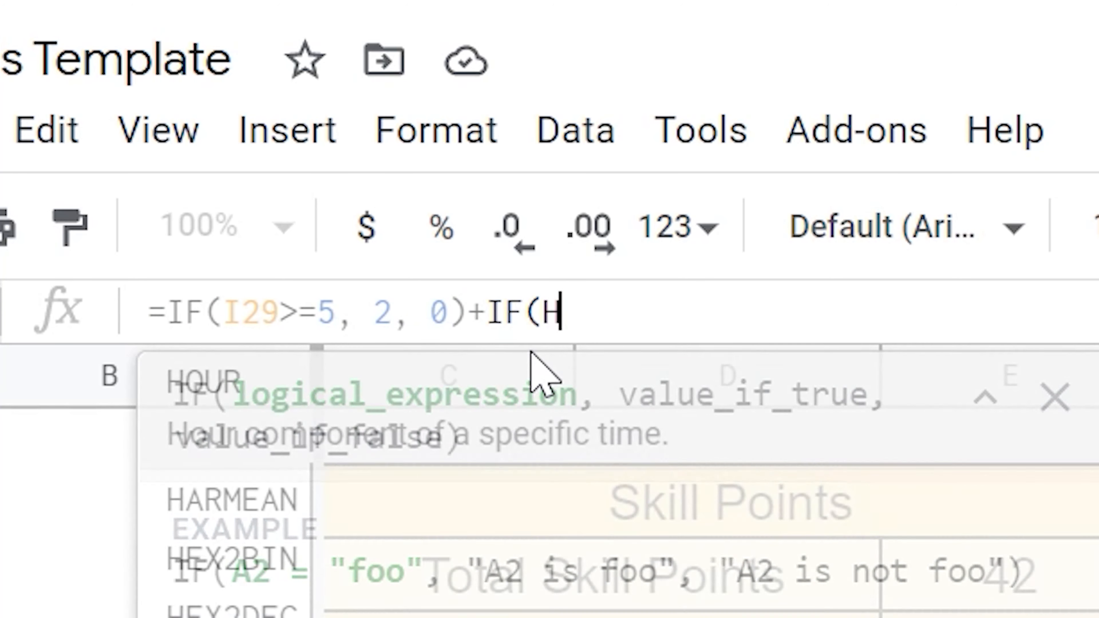
pyautogui.write('3=')
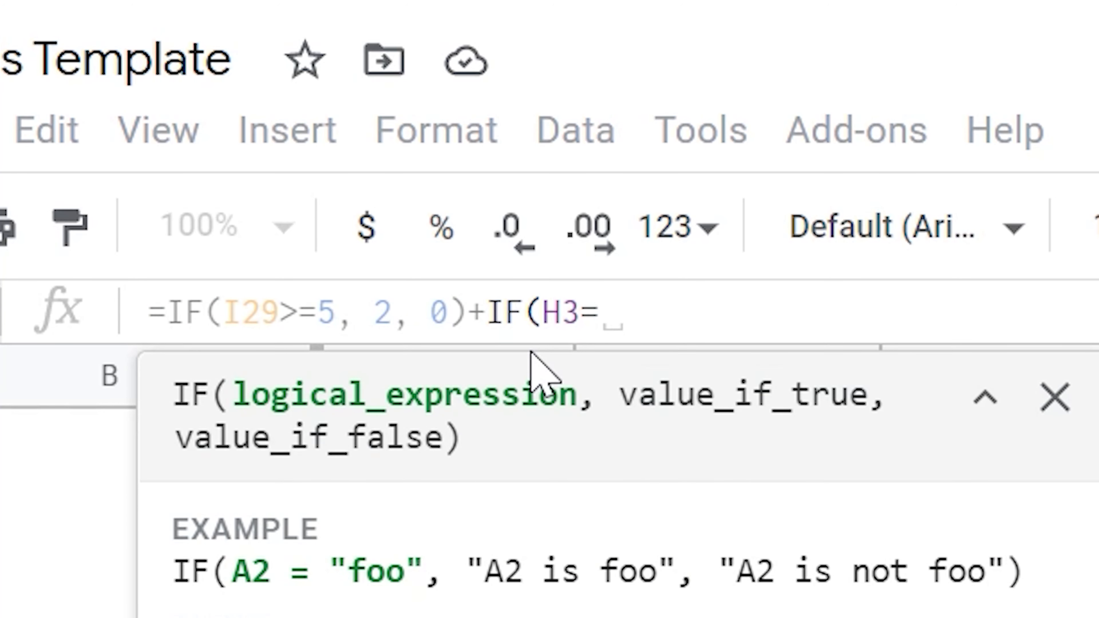
pyautogui.write('"Gobl')
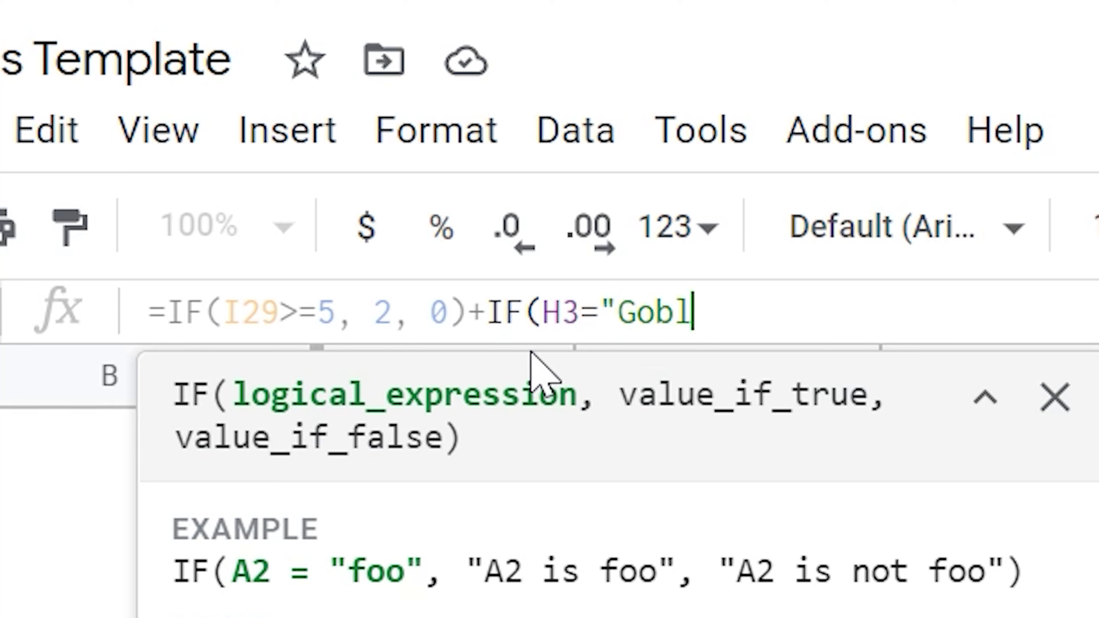
pyautogui.write('in"')
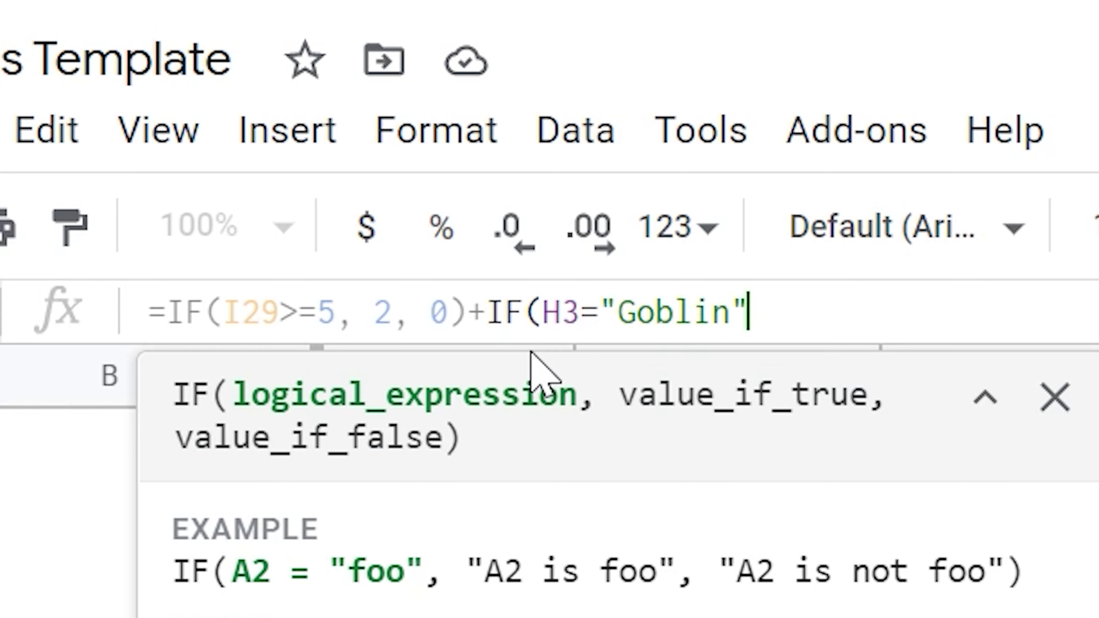
pyautogui.write(',3')
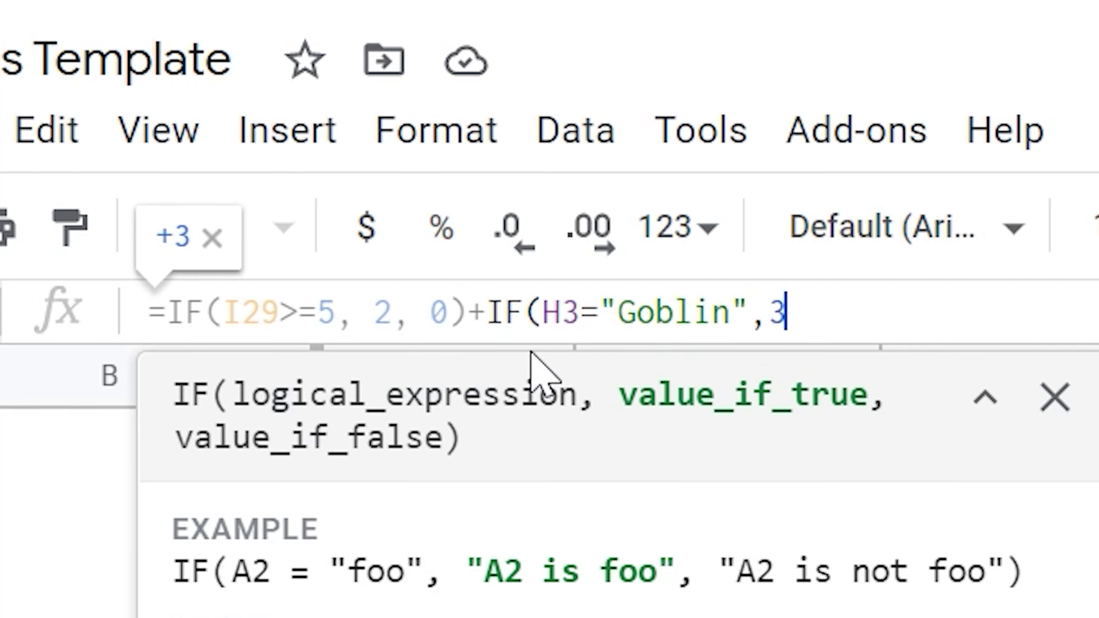
pyautogui.press('BackSpace')
pyautogui.write('4')
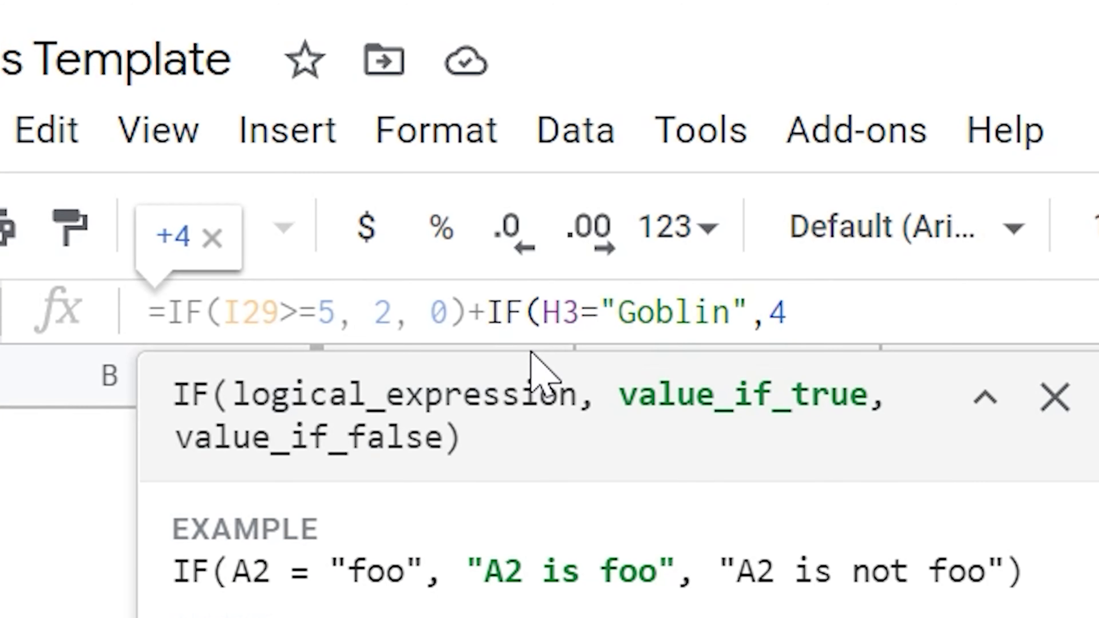
pyautogui.write(',0)')
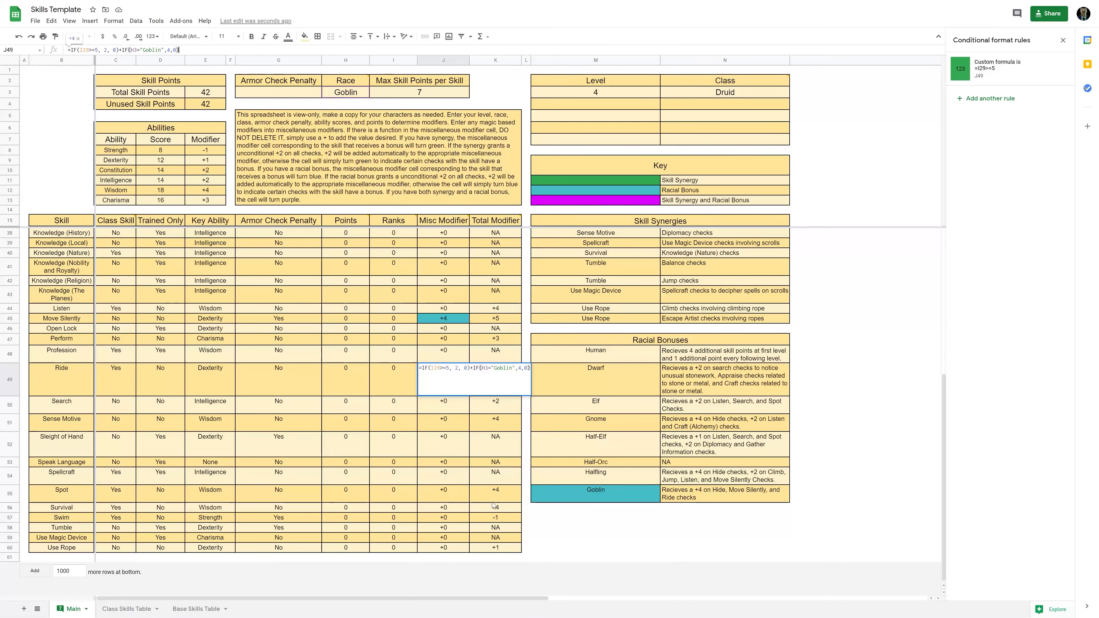
pyautogui.press('Return')
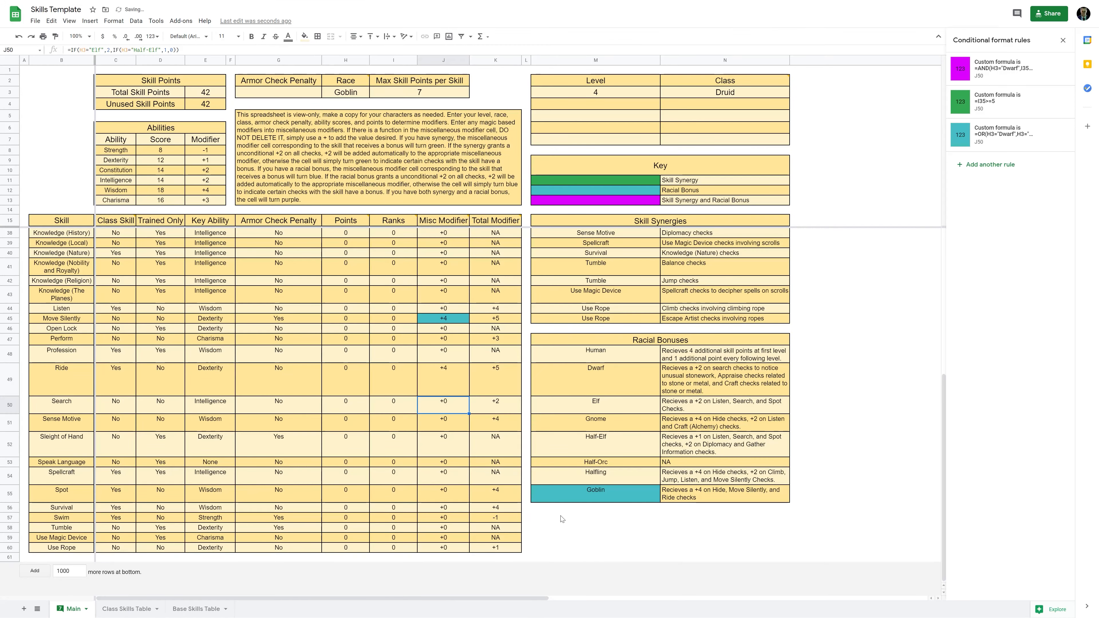
# Step: Add a second conditional formatting rule to Ride's Misc Modifier cell J49 with the custom formula =H3="Goblin"
pyautogui.click(457, 371)
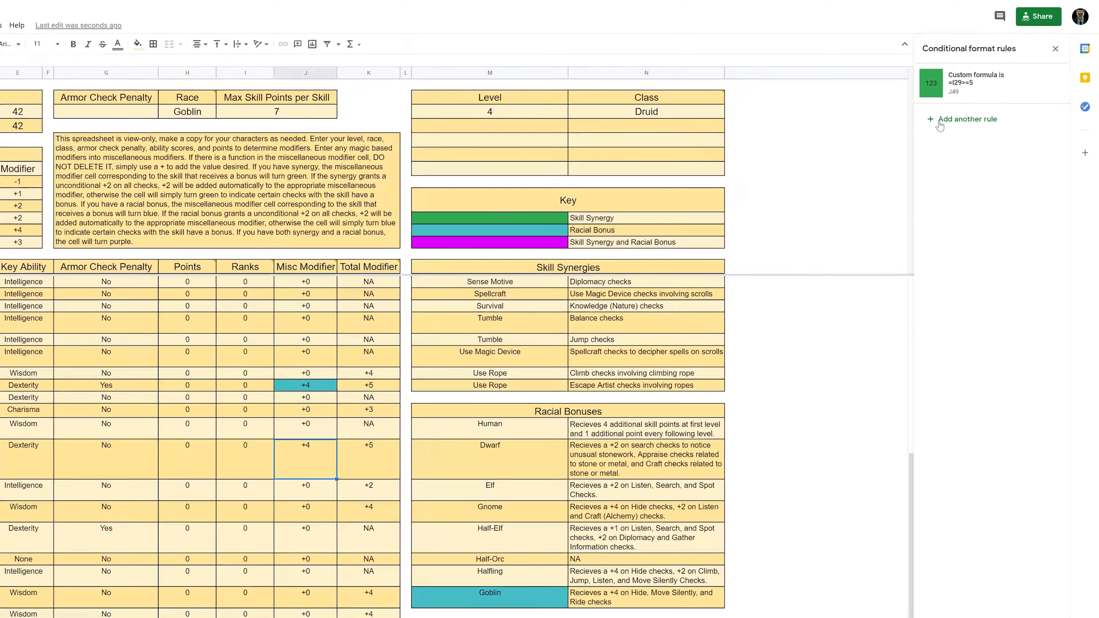
pyautogui.click(976, 102)
pyautogui.click(1003, 154)
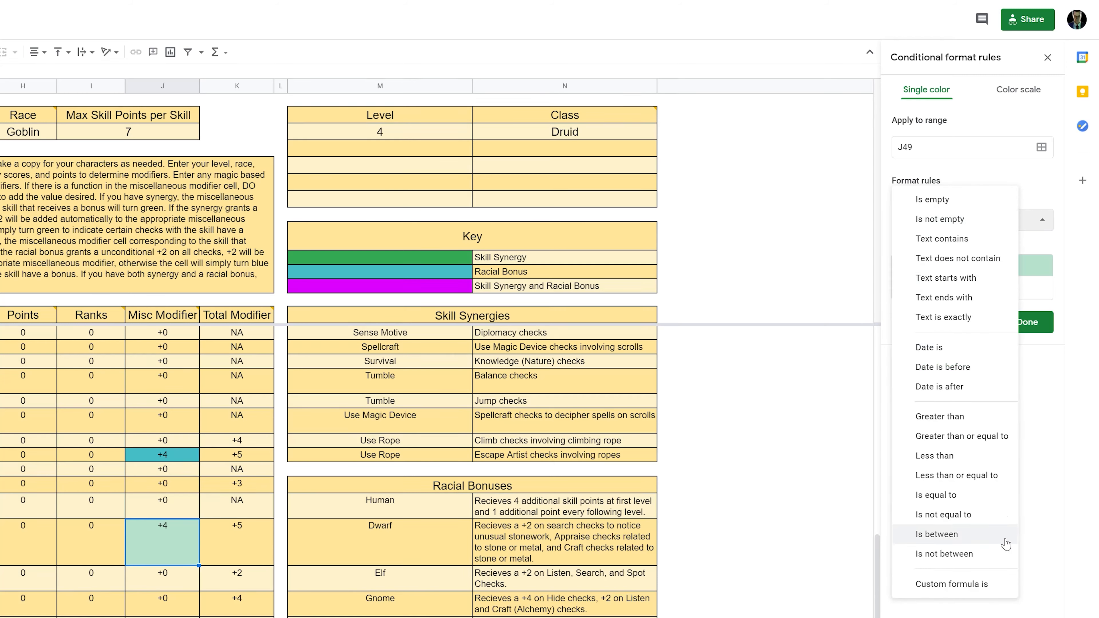
pyautogui.click(956, 584)
pyautogui.click(898, 247)
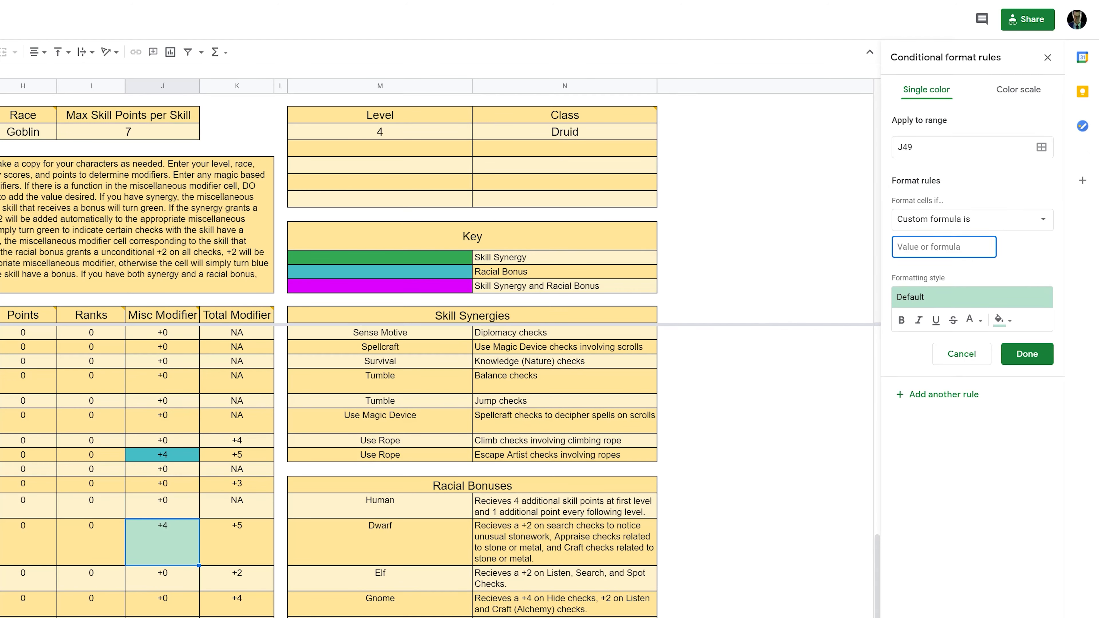
pyautogui.write('=H3="Goblin')
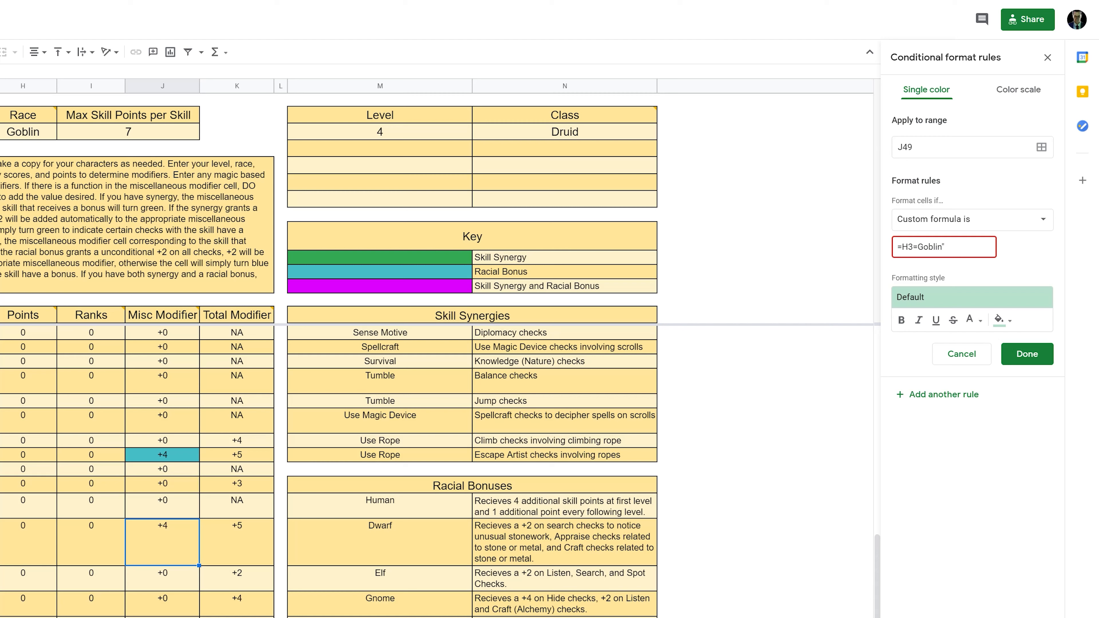
pyautogui.write('"')
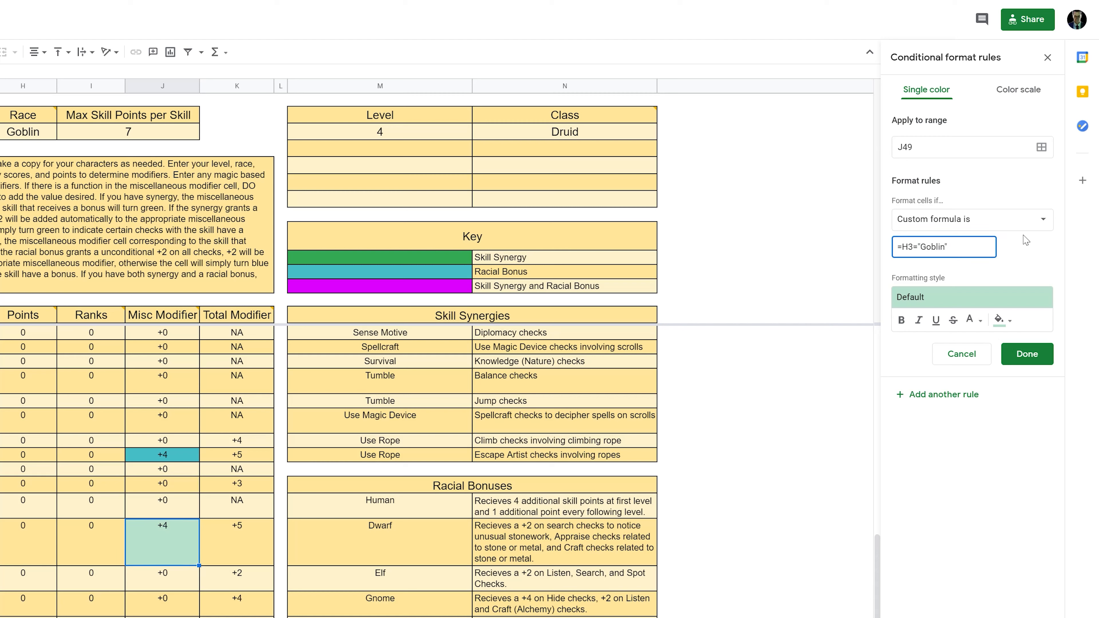
# Step: Set the fill of J49's Goblin rule to the teal theme color used for Racial Bonus, and save the rule
pyautogui.click(1001, 321)
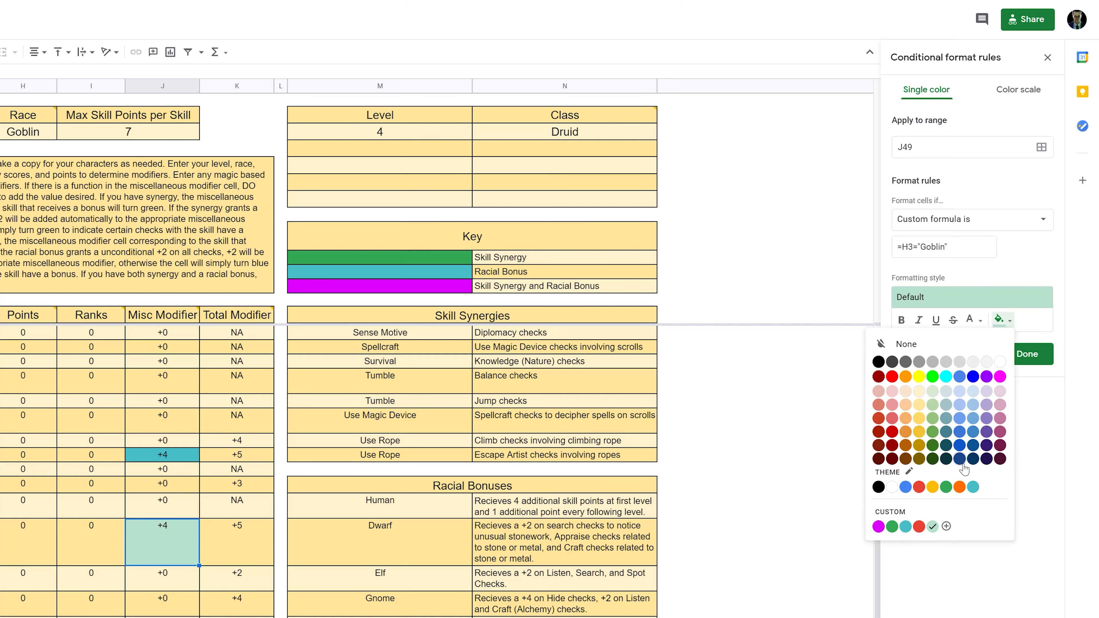
pyautogui.click(973, 487)
pyautogui.click(1042, 359)
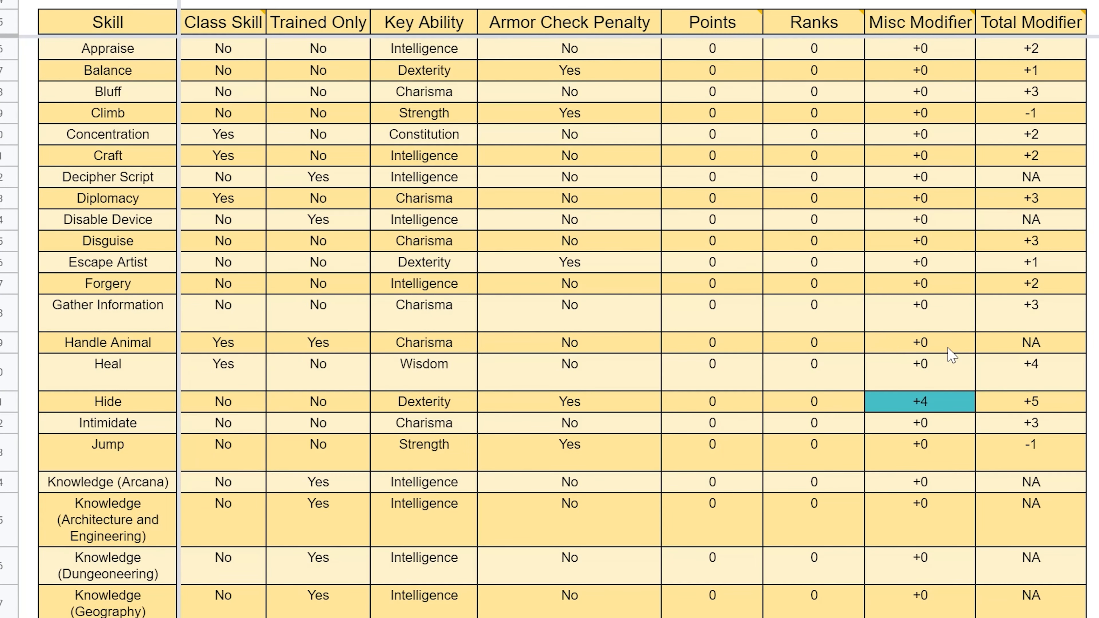
pyautogui.scroll(-2, 948, 353)
pyautogui.scroll(-5, 952, 353)
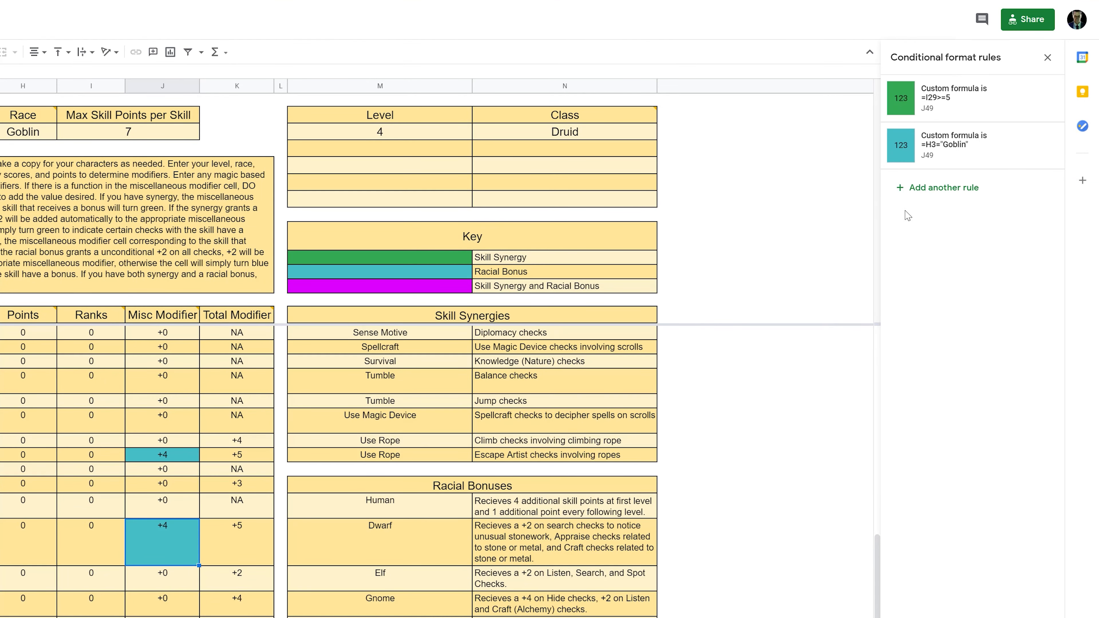
pyautogui.click(903, 191)
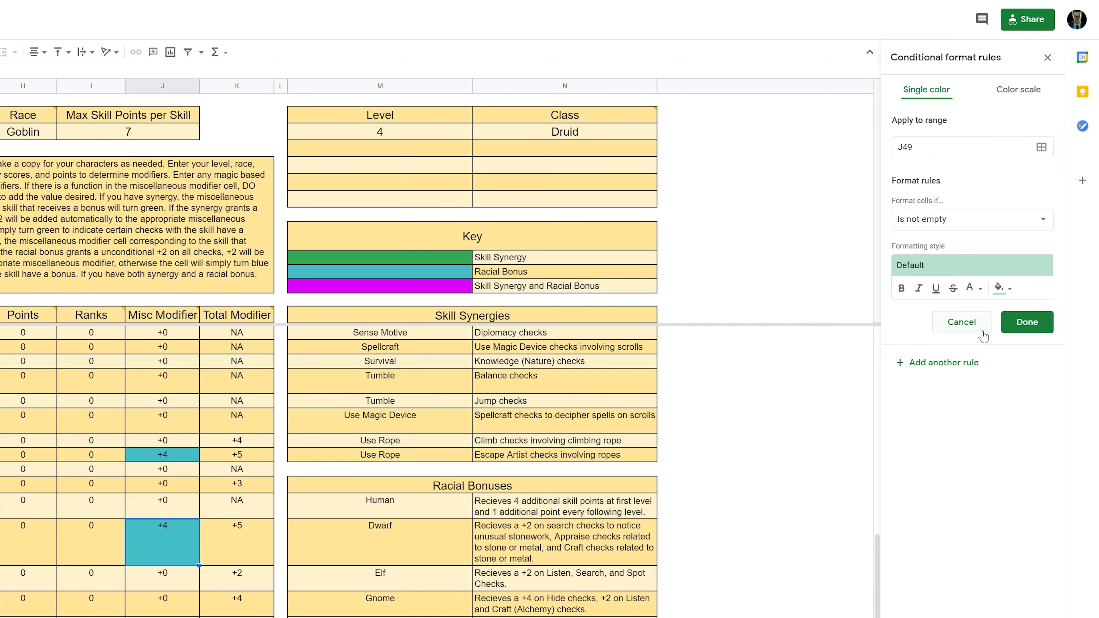
pyautogui.click(937, 220)
pyautogui.click(983, 580)
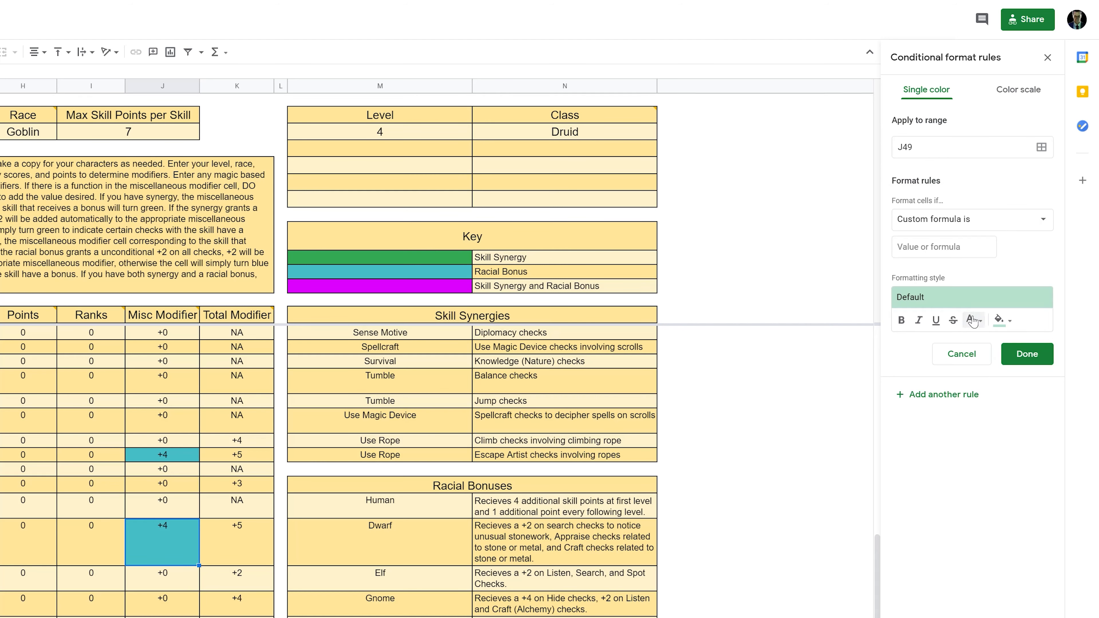
pyautogui.click(965, 357)
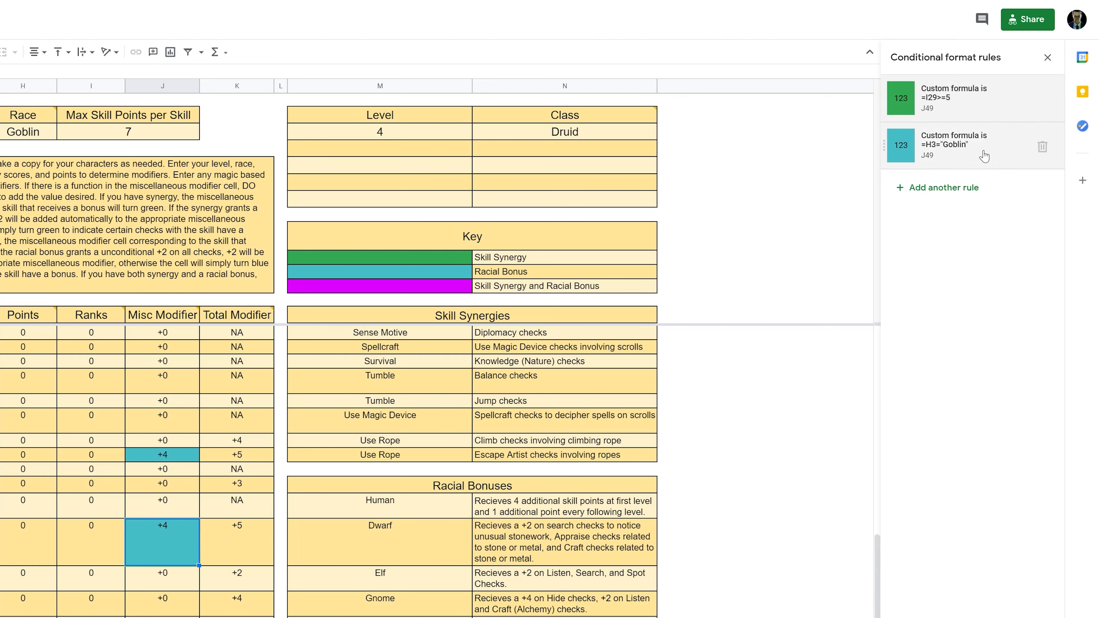
# Step: Copy the formula =I29>=5 from J49's green skill synergy rule and close that rule
pyautogui.click(940, 95)
pyautogui.moveTo(937, 247); pyautogui.dragTo(876, 254)
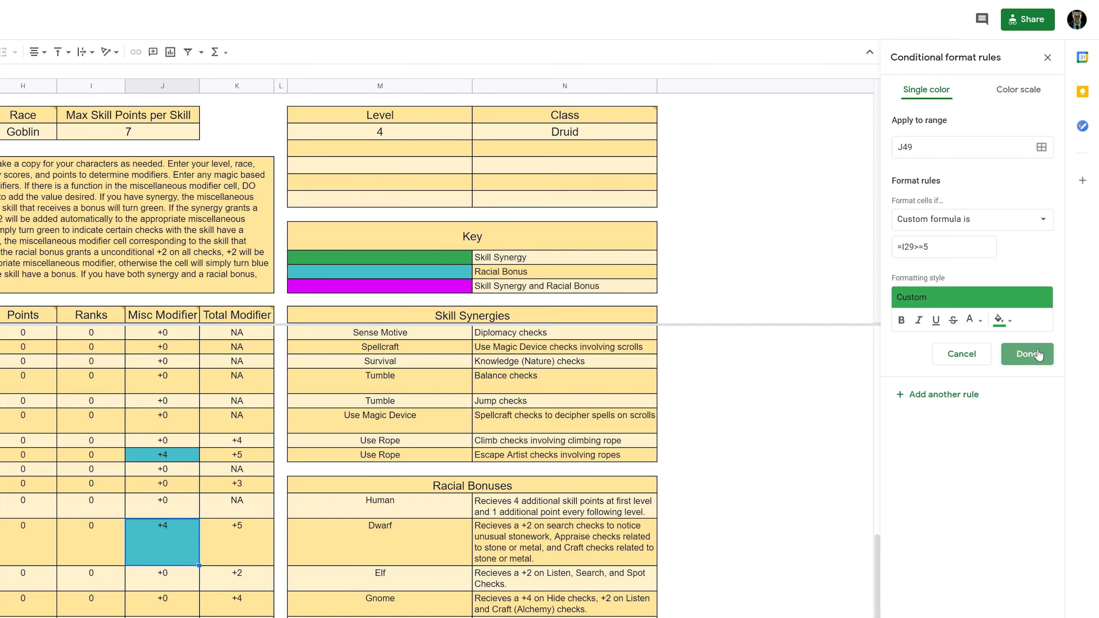
pyautogui.click(1027, 354)
# Step: Start a third custom-formula rule for J49 containing the copied I29>=5 condition in an open parenthesis, removing OR from in front of it
pyautogui.click(944, 189)
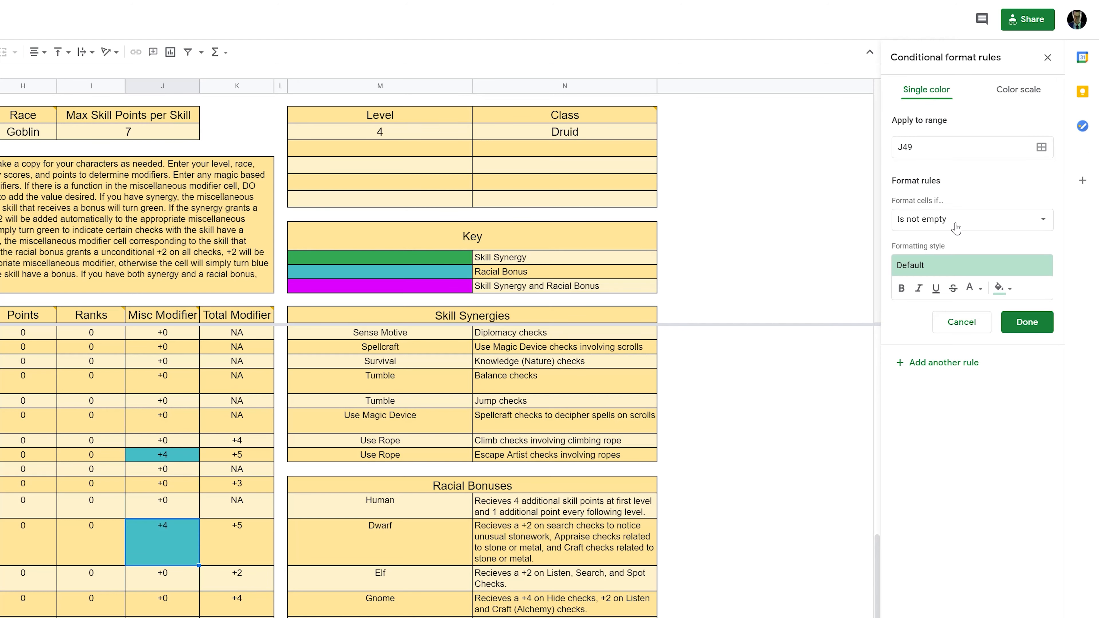
pyautogui.click(928, 219)
pyautogui.click(944, 585)
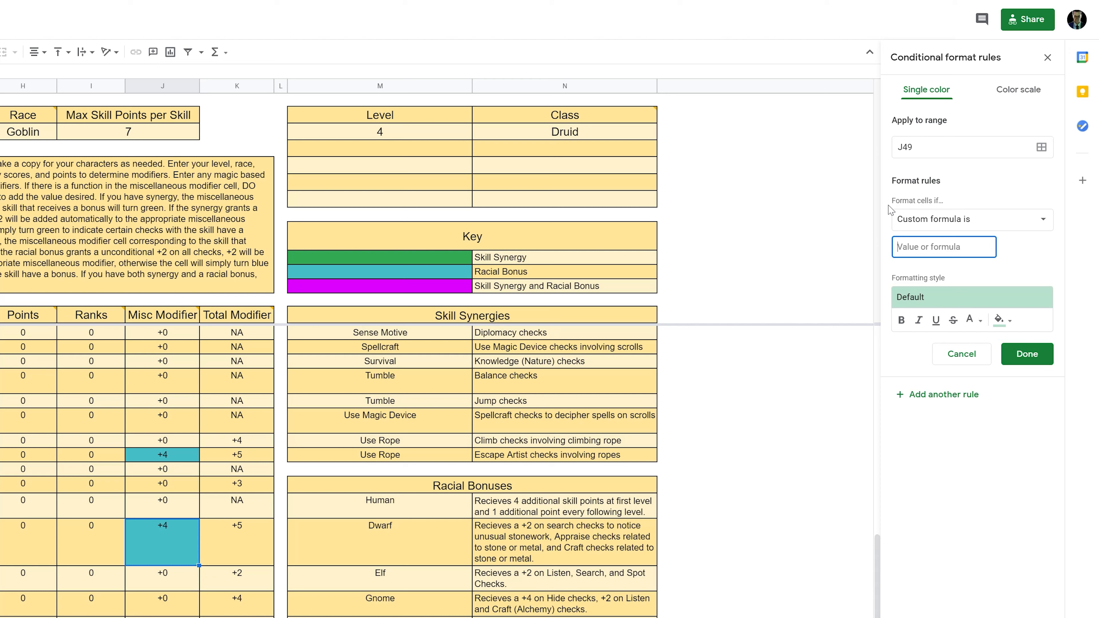
pyautogui.write('=0R(=I29>=5')
pyautogui.press('BackSpace')
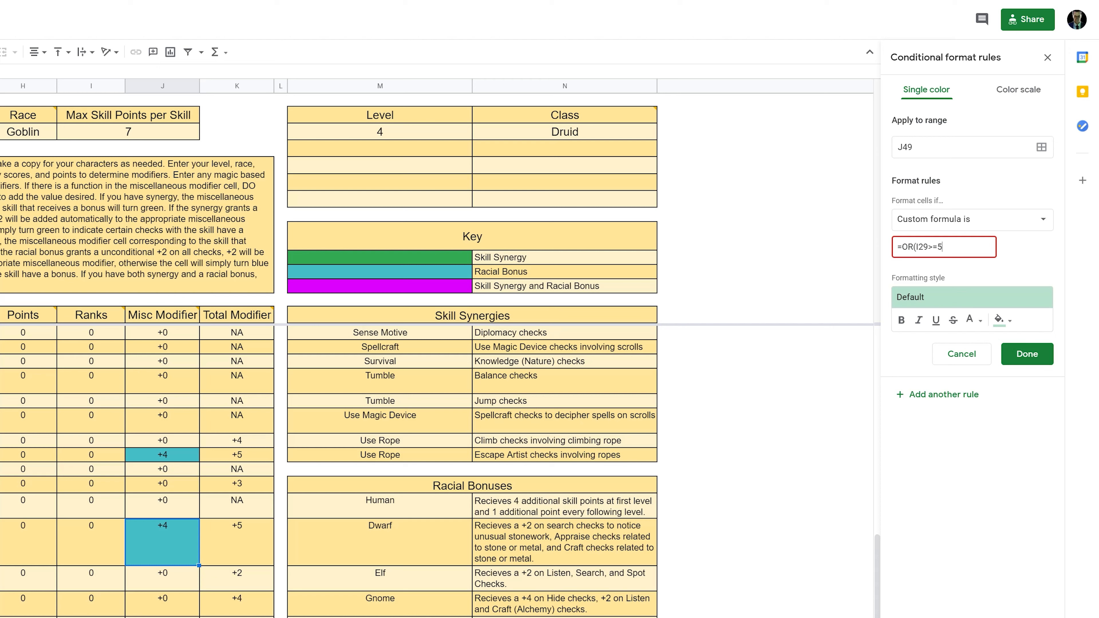
pyautogui.press('BackSpace')
pyautogui.press('BackSpace')
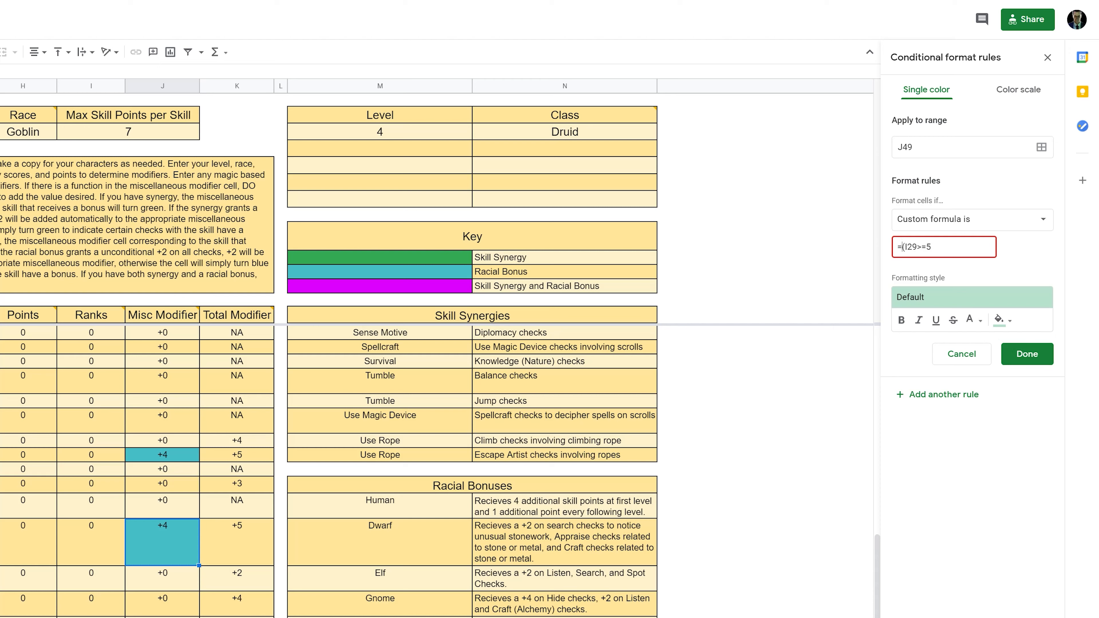